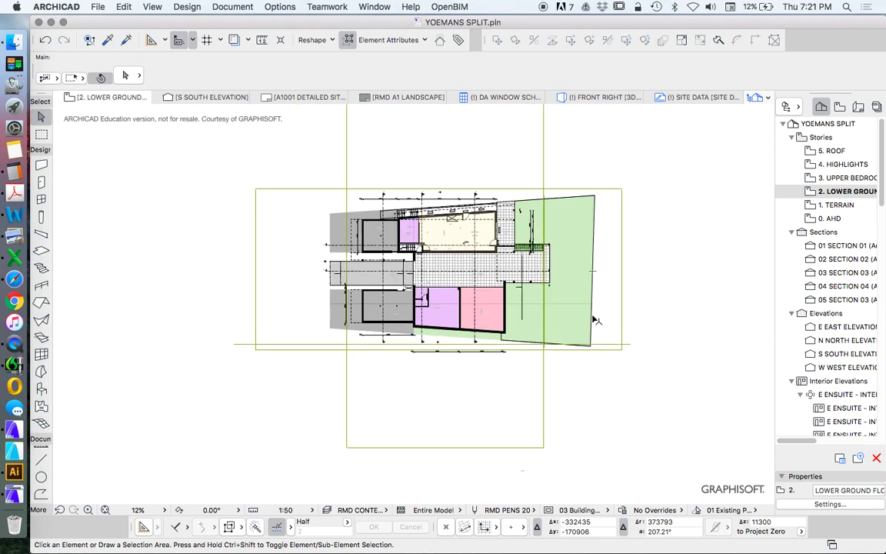
Select the green site area's right edge and show the entire model in 3D
{"action": "left_click", "coordinate": [594, 320]}
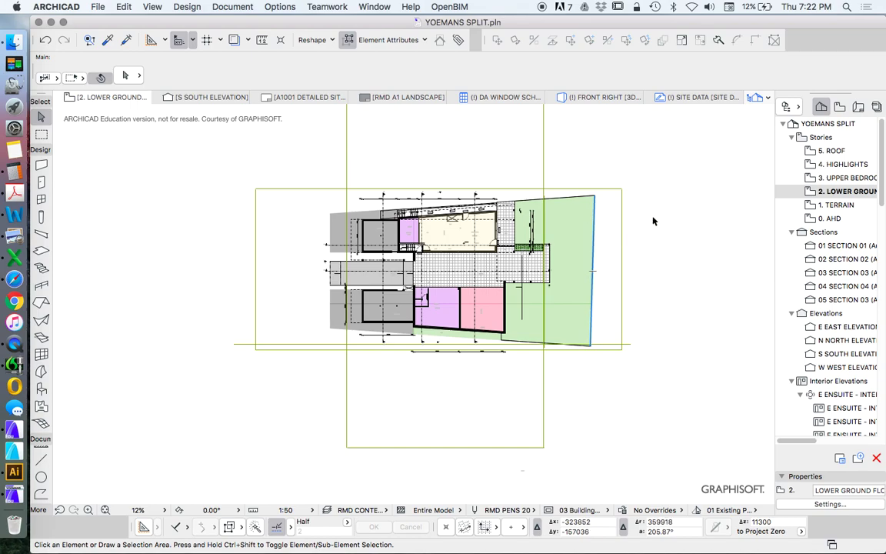
{"action": "right_click", "coordinate": [683, 196]}
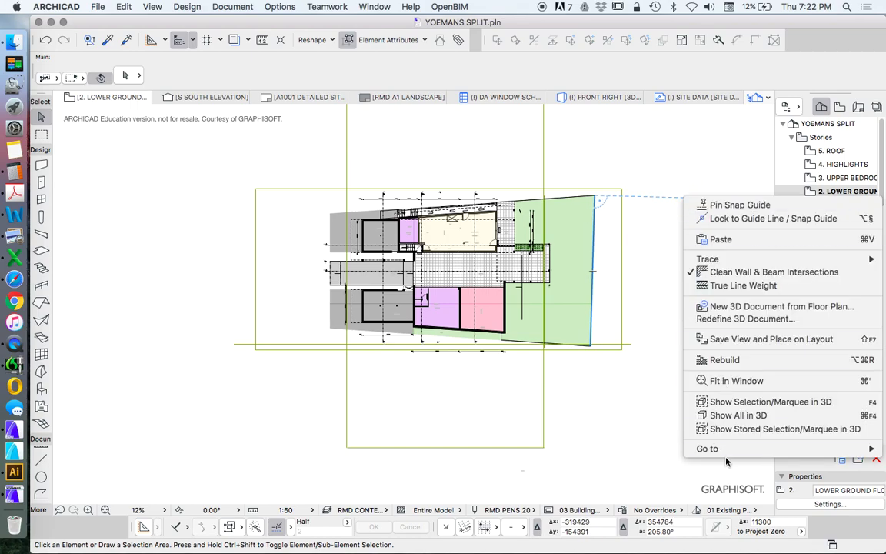
{"action": "left_click", "coordinate": [731, 417]}
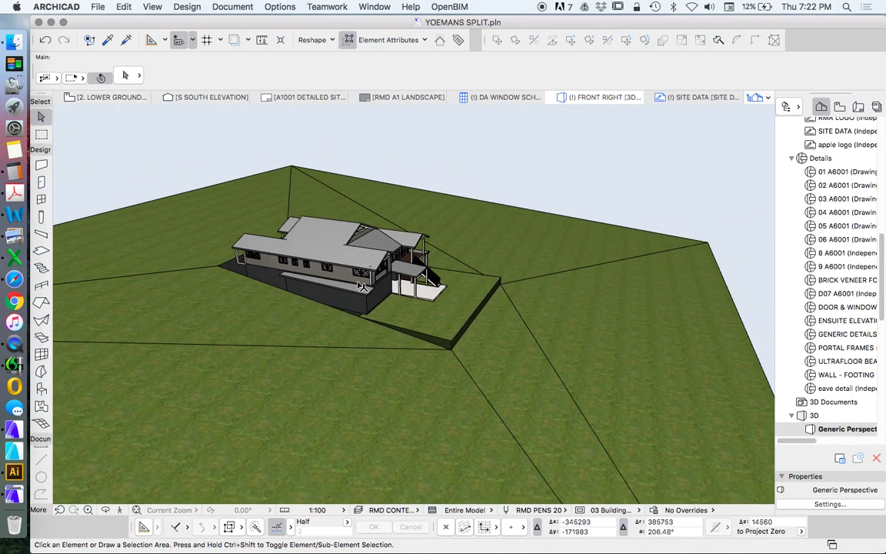
Orbit the 3D view to face the front of the house
{"action": "left_click", "coordinate": [106, 510]}
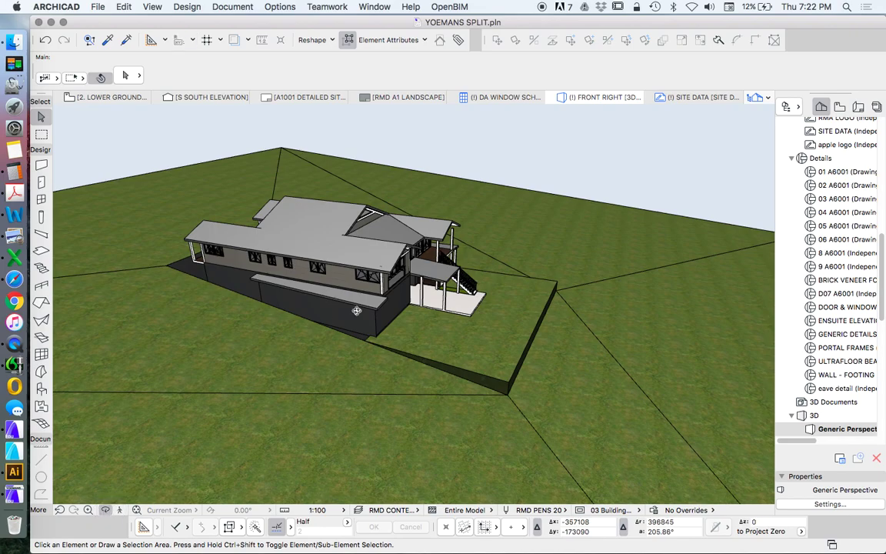
{"action": "left_click_drag", "start_coordinate": [376, 267], "coordinate": [159, 318]}
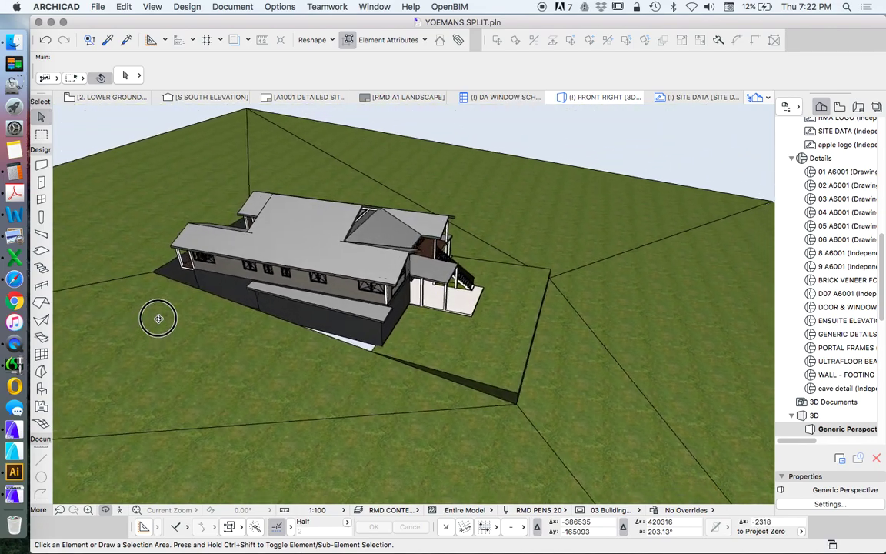
Toggle the RMD - TERRAIN - NEW layer's visibility and update the RMD CONTEXT combination
{"action": "key", "text": "super+l"}
{"action": "scroll", "coordinate": [649, 299], "scroll_direction": "down", "scroll_amount": 10}
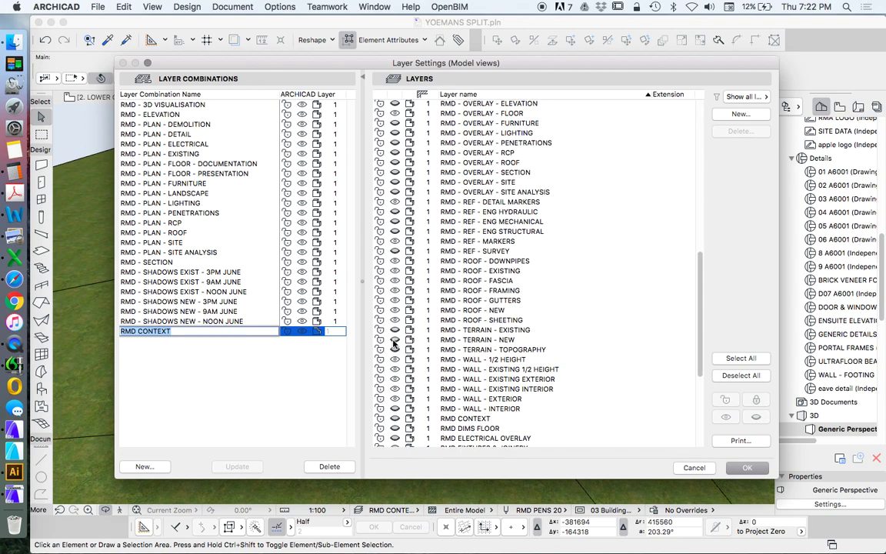
{"action": "left_click", "coordinate": [394, 340]}
{"action": "left_click", "coordinate": [236, 467]}
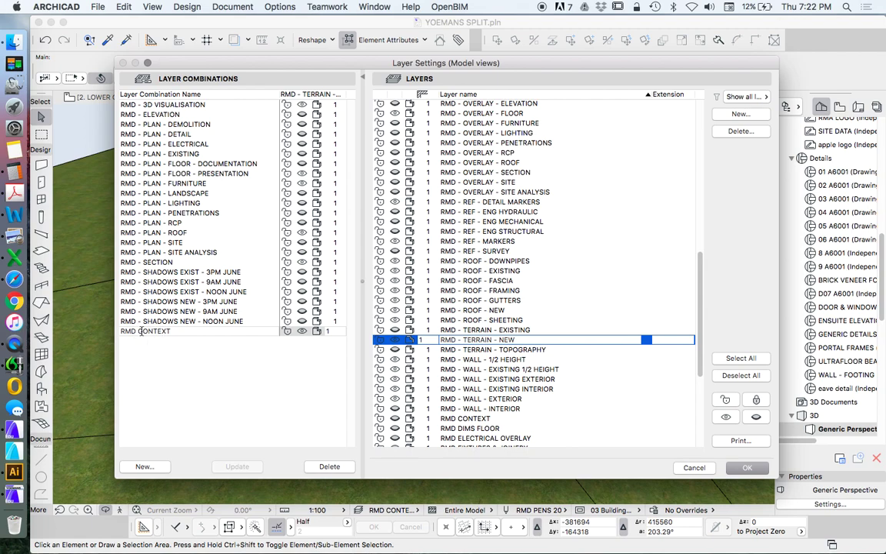
{"action": "left_click", "coordinate": [747, 467]}
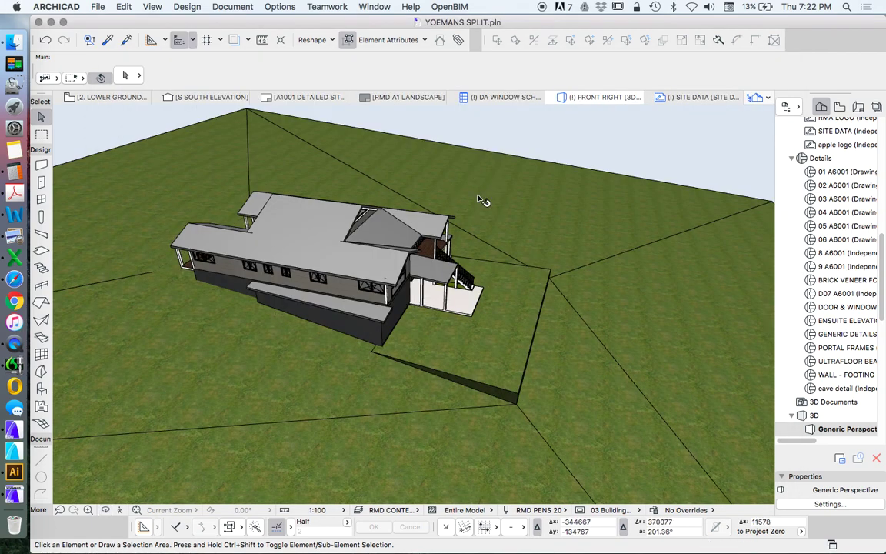
Check the platform, small terrain mesh and large site mesh by selecting each, then deselect
{"action": "left_click", "coordinate": [538, 197]}
{"action": "middle_click_drag", "start_coordinate": [538, 197], "coordinate": [465, 292], "text": "shift"}
{"action": "left_click", "coordinate": [466, 292]}
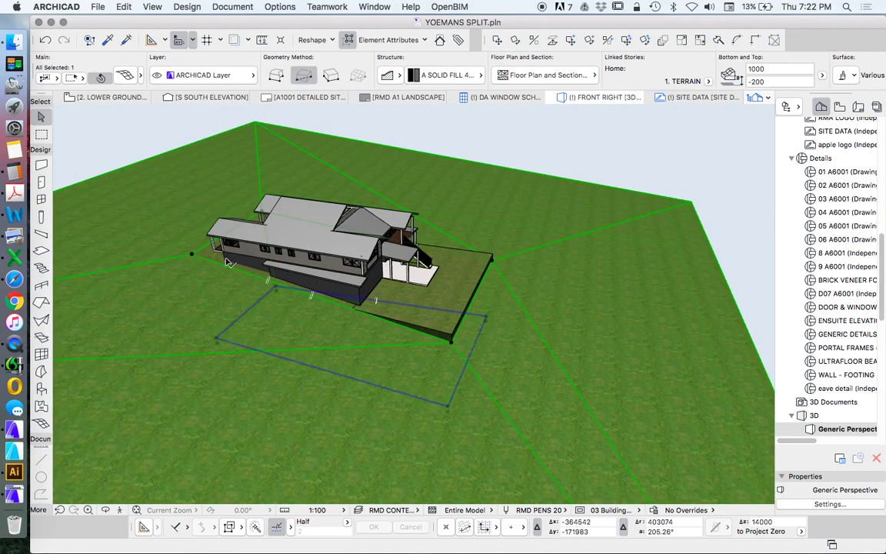
{"action": "left_click", "coordinate": [369, 307]}
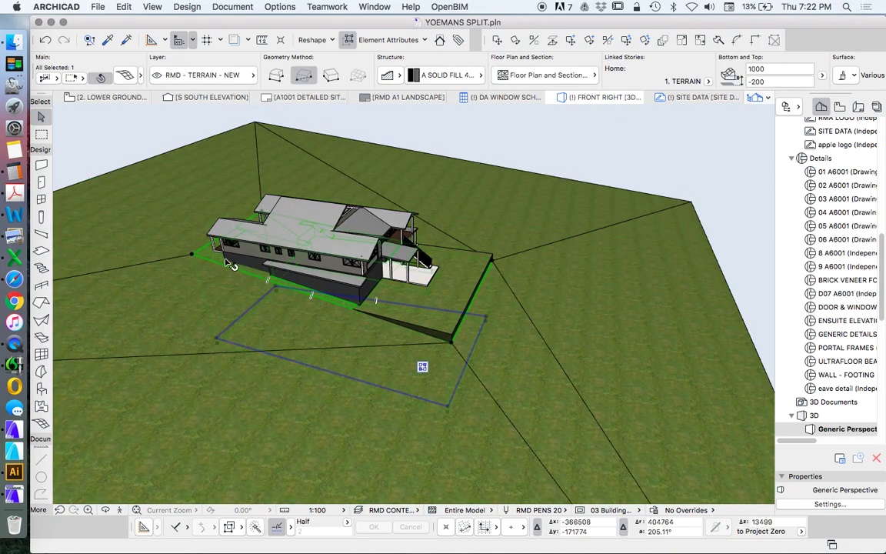
{"action": "left_click", "coordinate": [108, 234]}
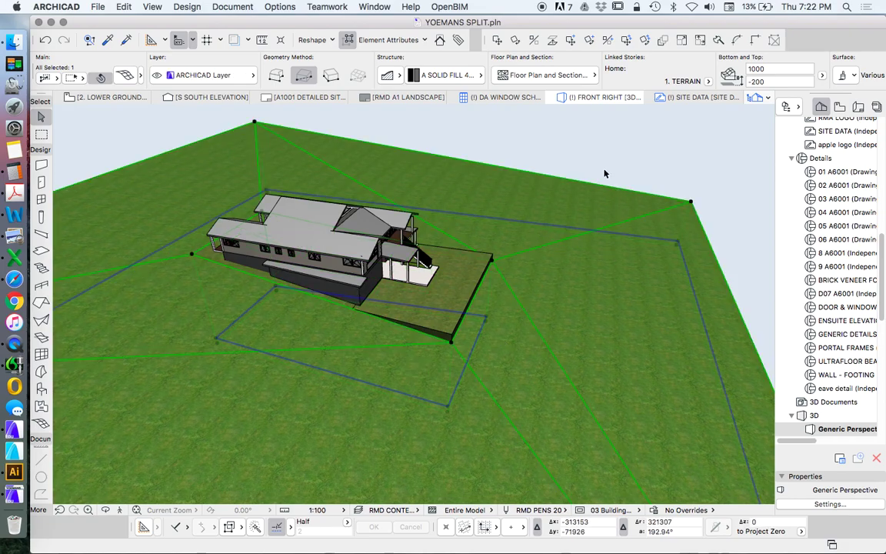
{"action": "key", "text": "Escape"}
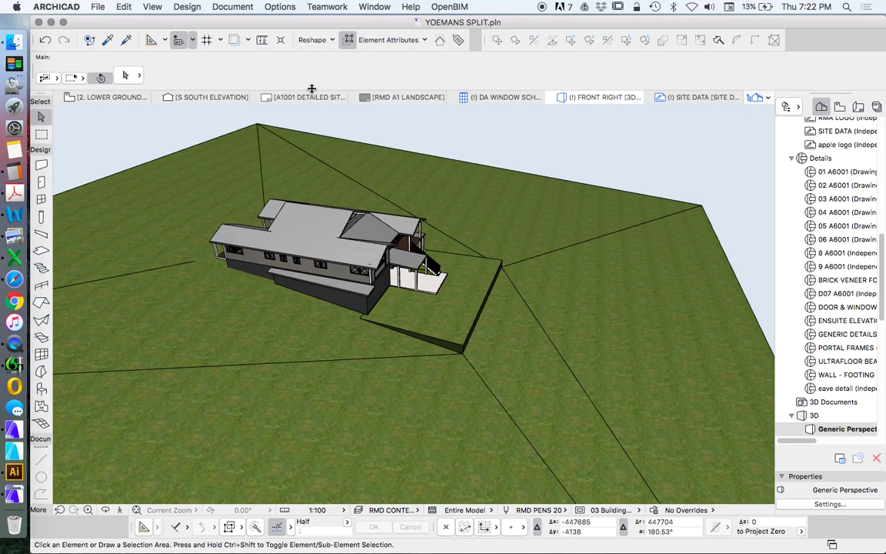
Switch the 3D projection settings to a parallel Top view projection
{"action": "left_click", "coordinate": [152, 7]}
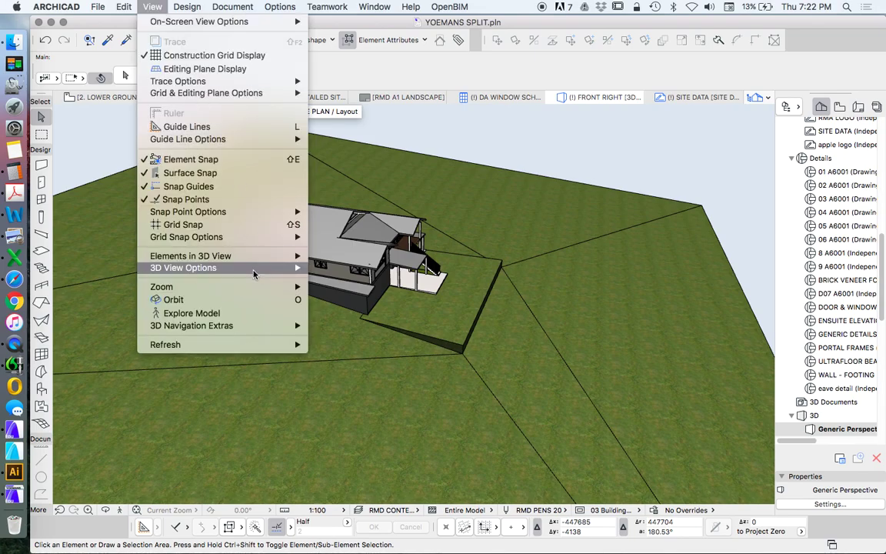
{"action": "mouse_move", "coordinate": [253, 271]}
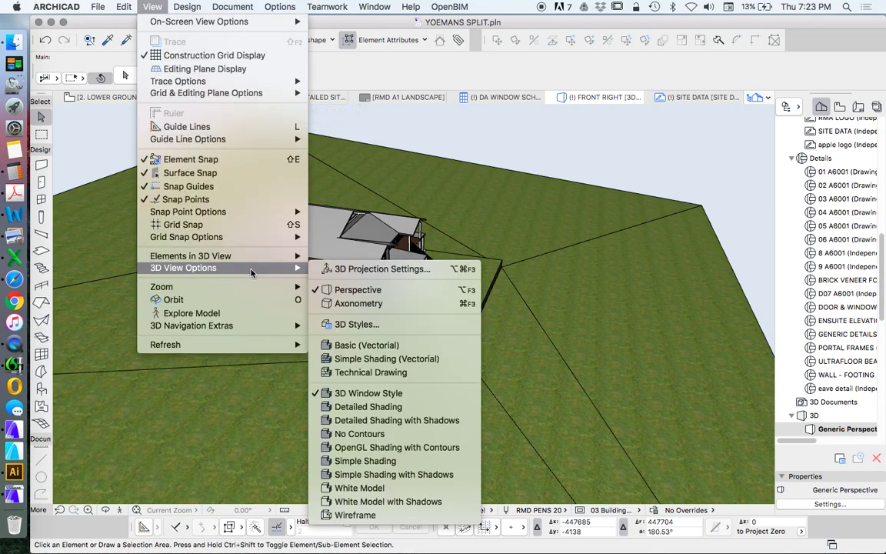
{"action": "left_click", "coordinate": [362, 268]}
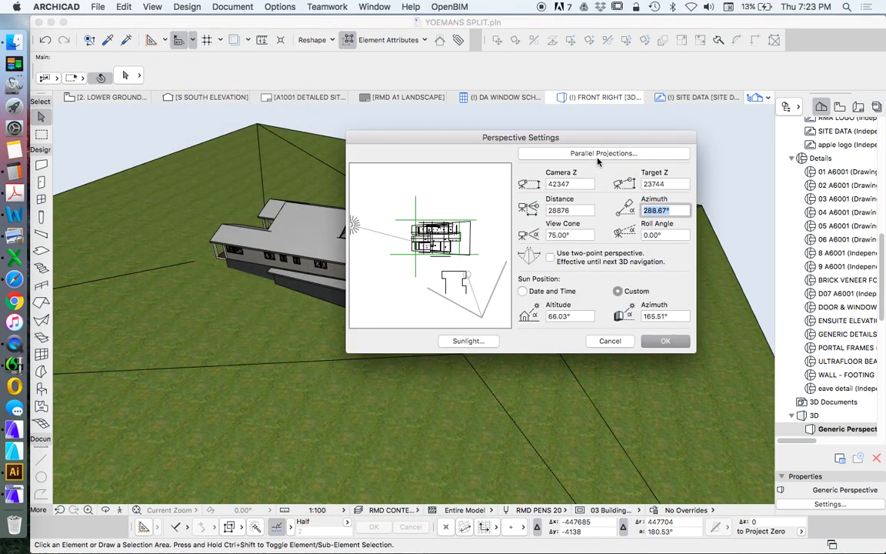
{"action": "left_click", "coordinate": [539, 152]}
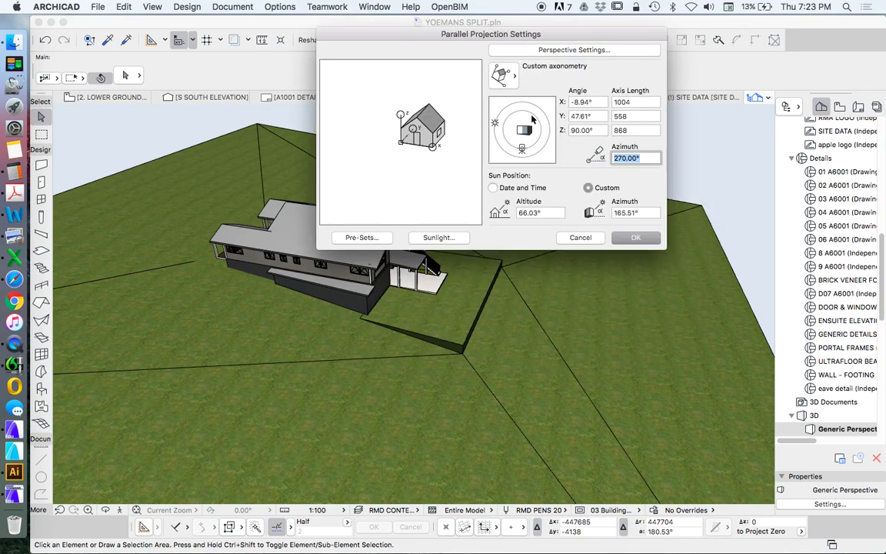
{"action": "left_click", "coordinate": [502, 75]}
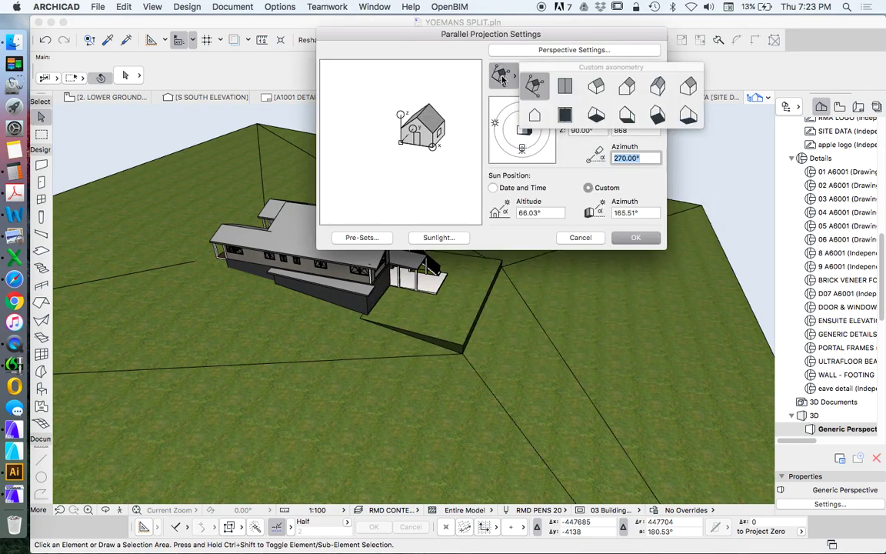
{"action": "left_click", "coordinate": [565, 86]}
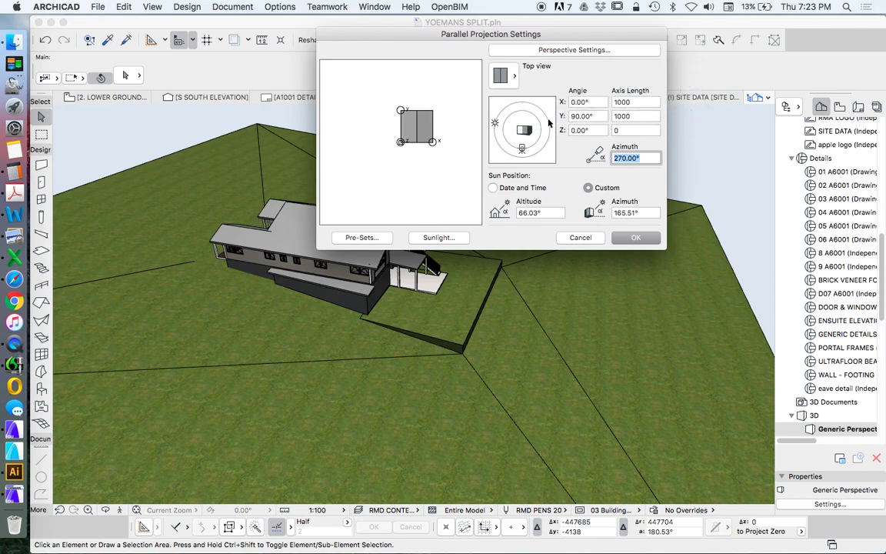
{"action": "mouse_move", "coordinate": [523, 148]}
{"action": "left_mouse_down"}
{"action": "mouse_move", "coordinate": [525, 115]}
{"action": "mouse_move", "coordinate": [539, 129]}
{"action": "mouse_move", "coordinate": [537, 152]}
{"action": "mouse_move", "coordinate": [523, 157]}
{"action": "left_mouse_up"}
Position the sun by date and time at June 22, 9:00 AM and apply the projection
{"action": "left_click", "coordinate": [504, 189]}
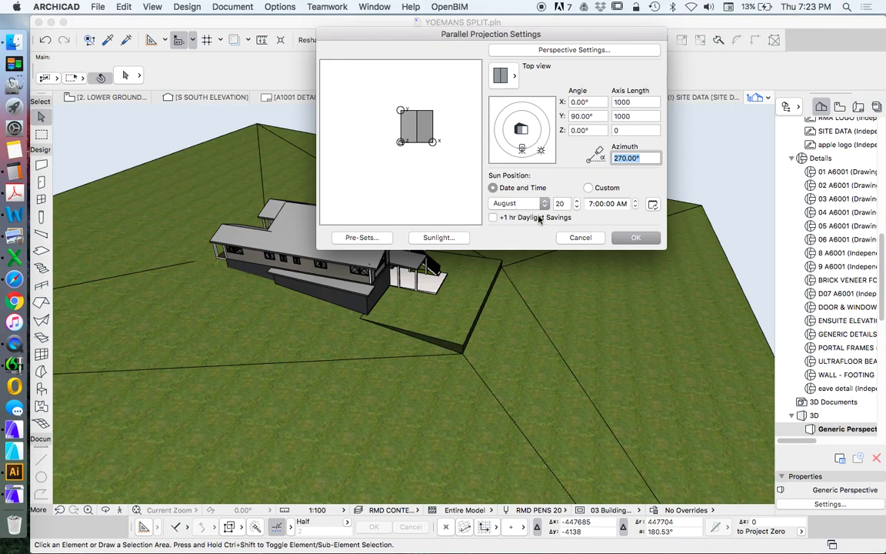
{"action": "left_click", "coordinate": [515, 203]}
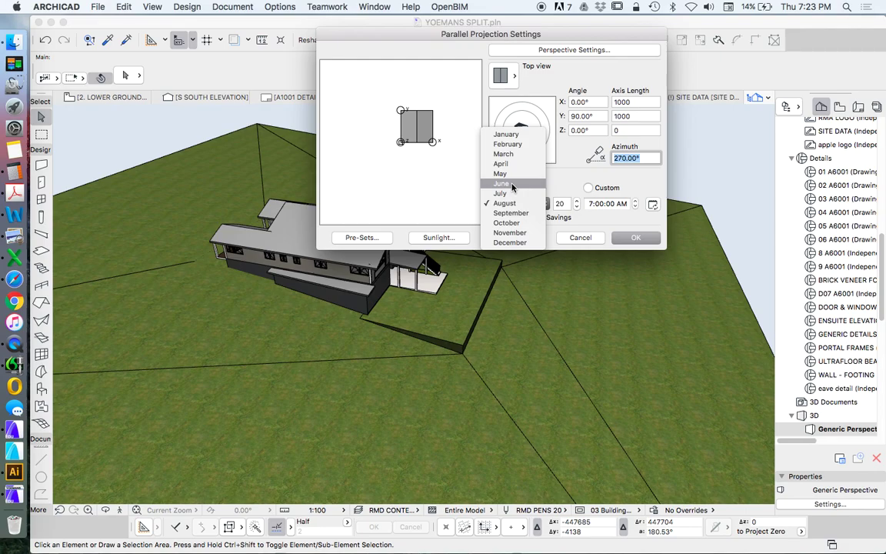
{"action": "left_click", "coordinate": [511, 184]}
{"action": "left_click", "coordinate": [564, 204]}
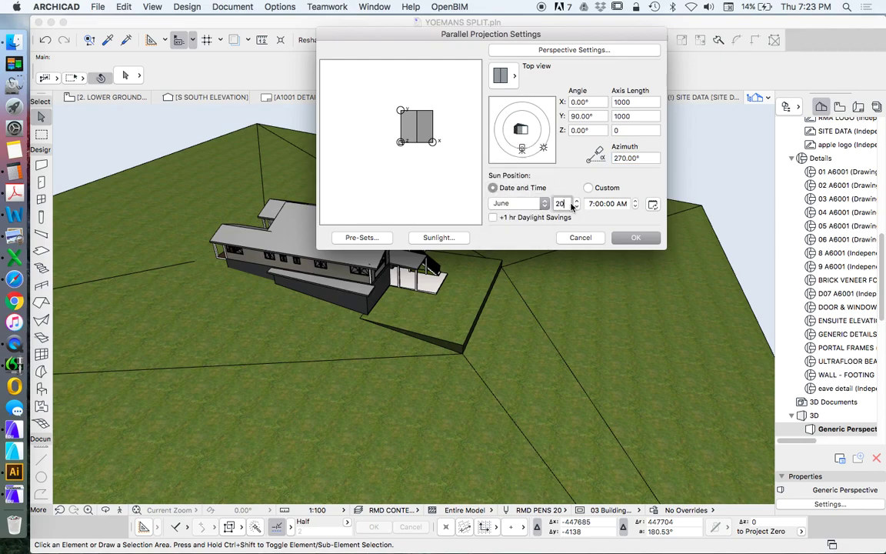
{"action": "key", "text": "Tab"}
{"action": "left_click", "coordinate": [593, 205]}
{"action": "type", "text": "9"}
{"action": "left_click", "coordinate": [637, 237]}
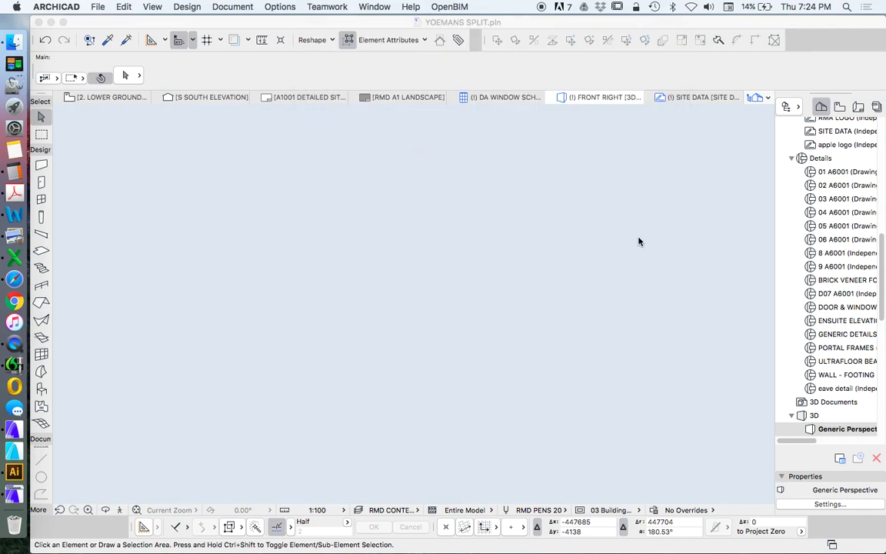
Fit the whole site and house in the 3D window, then clear the terrain selection
{"action": "left_click", "coordinate": [88, 510]}
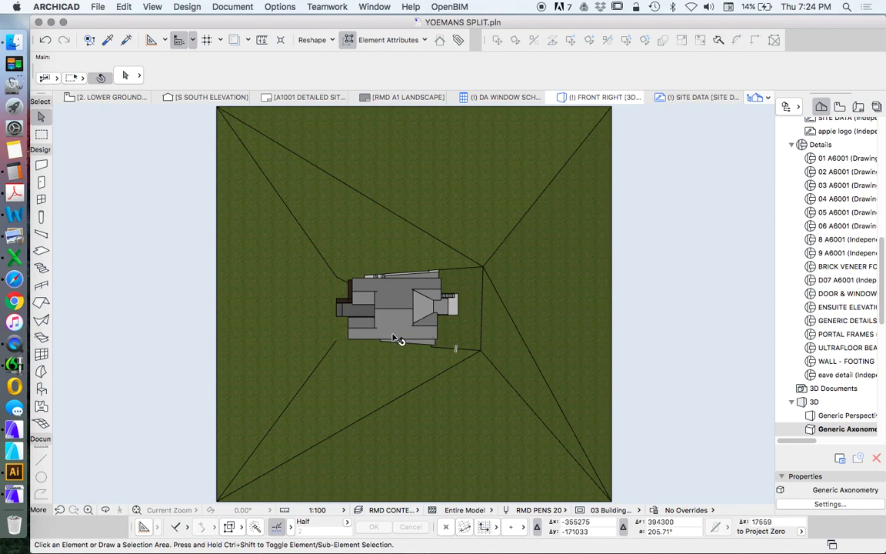
{"action": "left_click", "coordinate": [426, 360]}
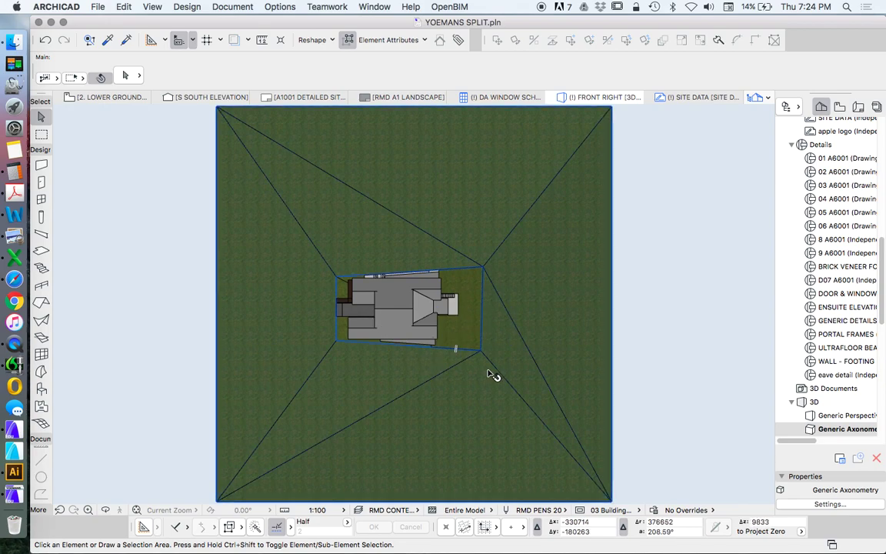
{"action": "key", "text": "Escape"}
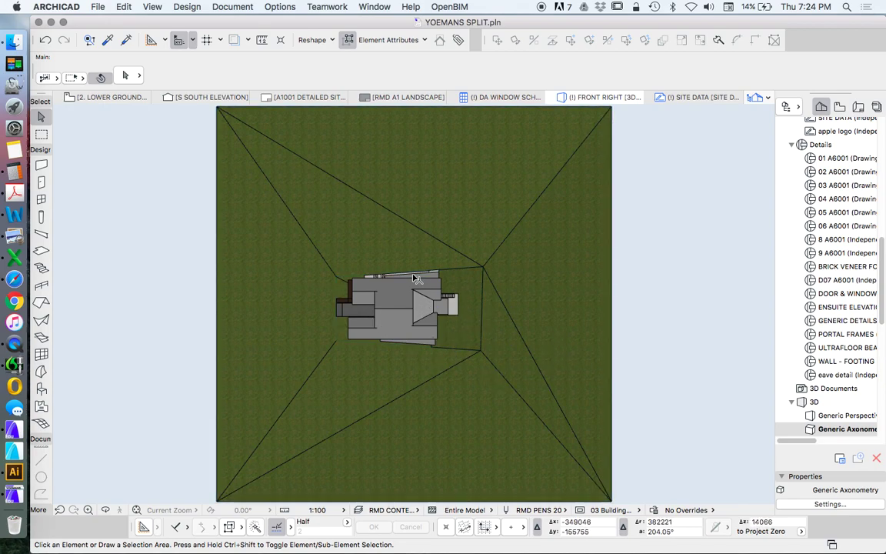
{"action": "left_click", "coordinate": [158, 7]}
Apply the White Model with Shadows 3D style after reviewing its Contours options
{"action": "mouse_move", "coordinate": [232, 271]}
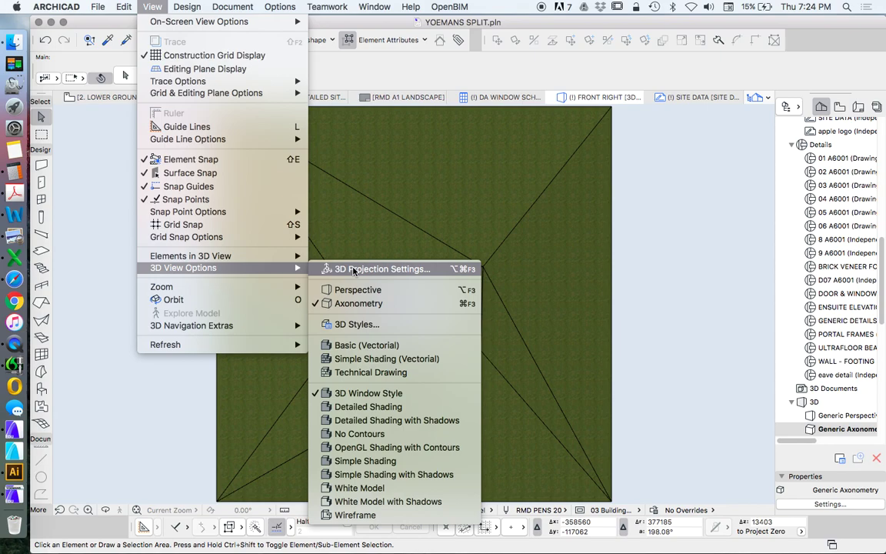
{"action": "left_click", "coordinate": [338, 324]}
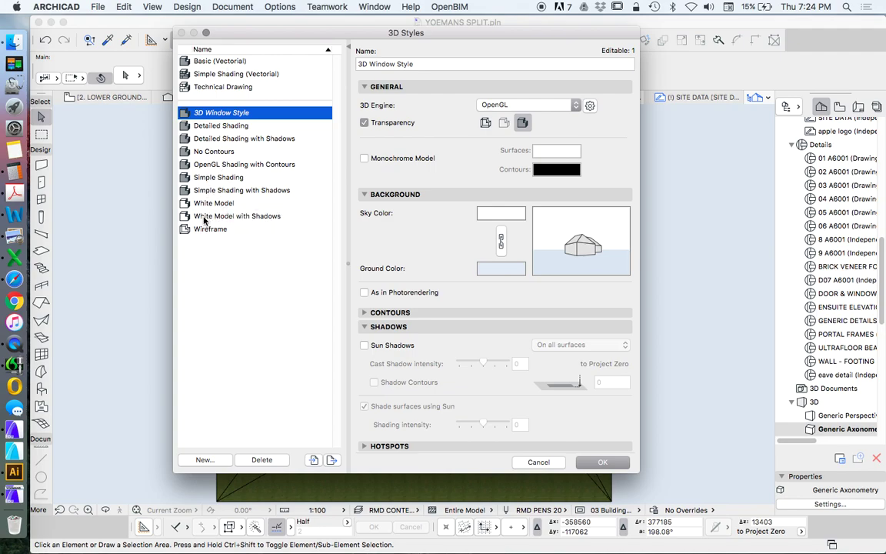
{"action": "left_click", "coordinate": [204, 218]}
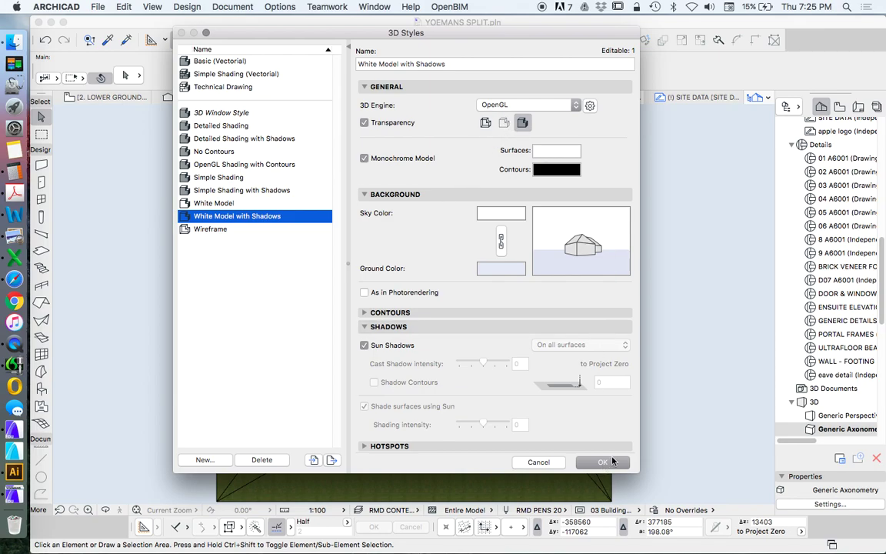
{"action": "left_click", "coordinate": [390, 312]}
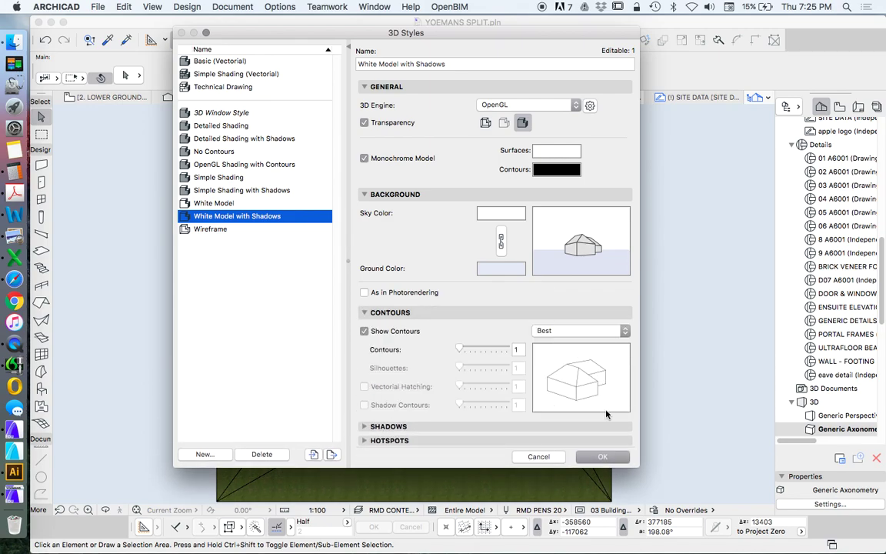
{"action": "left_click", "coordinate": [600, 510]}
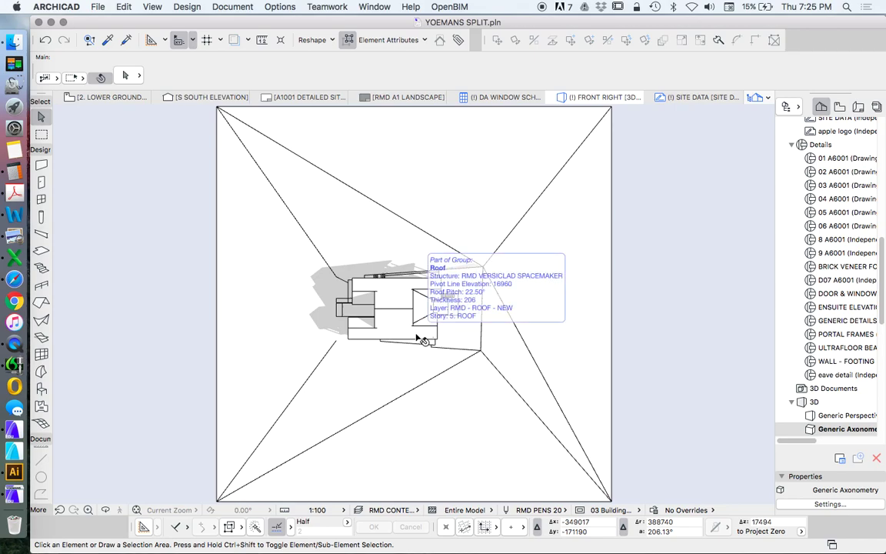
Clear the selection and bring up the View Map's 3D Documents folder context menu
{"action": "left_click", "coordinate": [491, 361]}
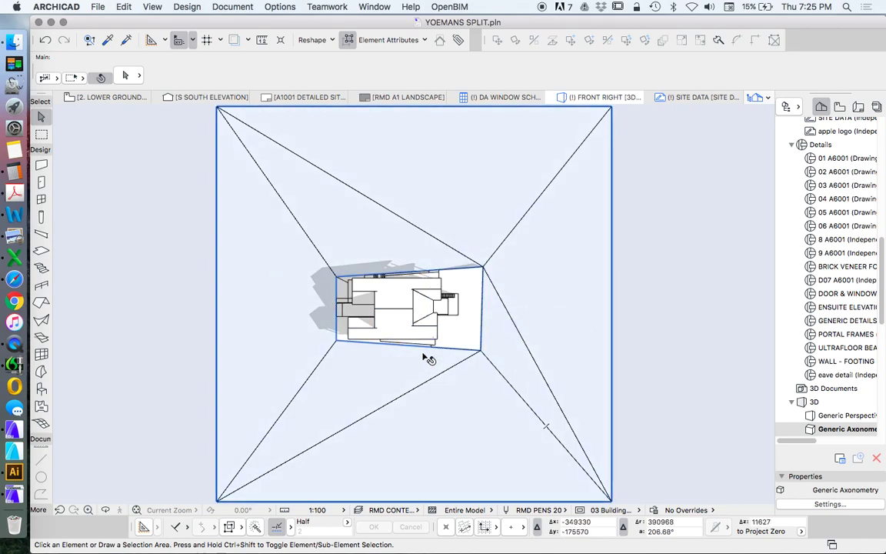
{"action": "left_click", "coordinate": [728, 273]}
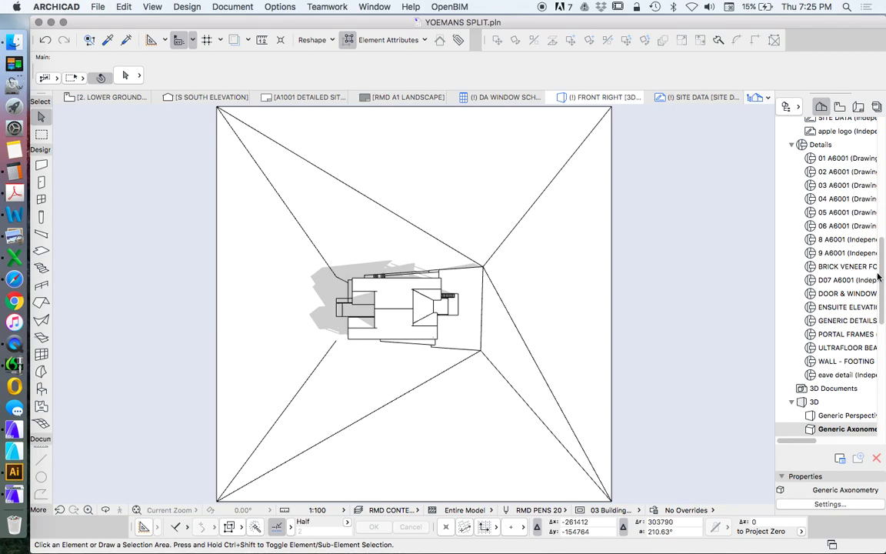
{"action": "mouse_move", "coordinate": [883, 274]}
{"action": "left_mouse_down"}
{"action": "mouse_move", "coordinate": [881, 372]}
{"action": "mouse_move", "coordinate": [881, 235]}
{"action": "mouse_move", "coordinate": [882, 286]}
{"action": "left_mouse_up"}
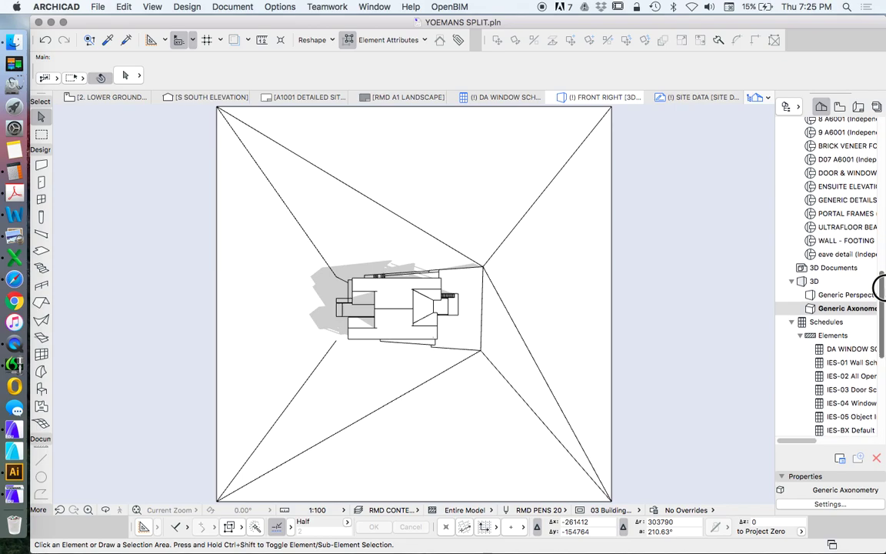
{"action": "left_click", "coordinate": [833, 270]}
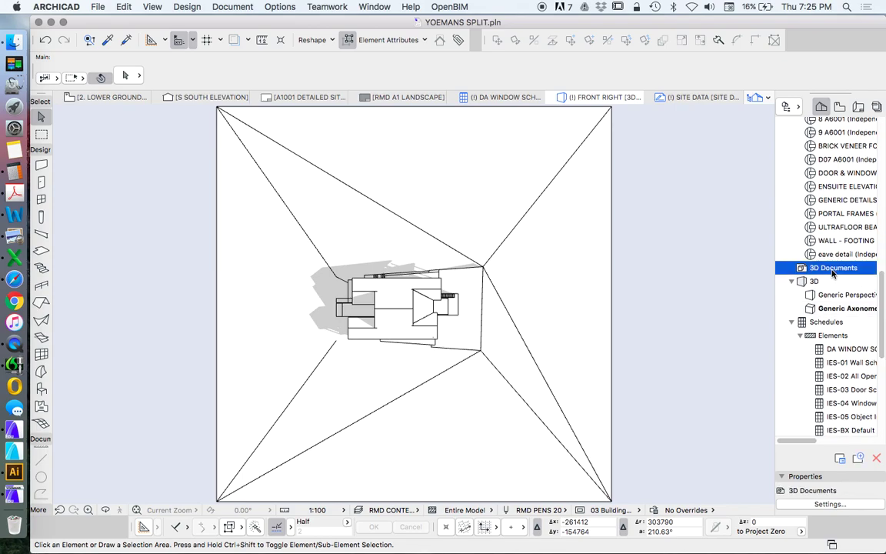
{"action": "right_click", "coordinate": [833, 271]}
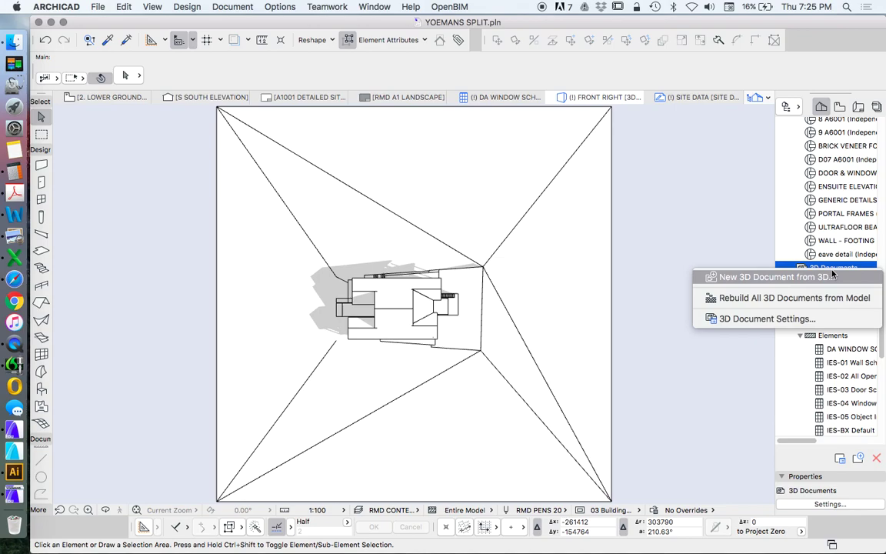
Create a new 3D document named 'SHADOW DIAGRAM - JUNE 22 9AM' with no reference ID
{"action": "left_click", "coordinate": [764, 279]}
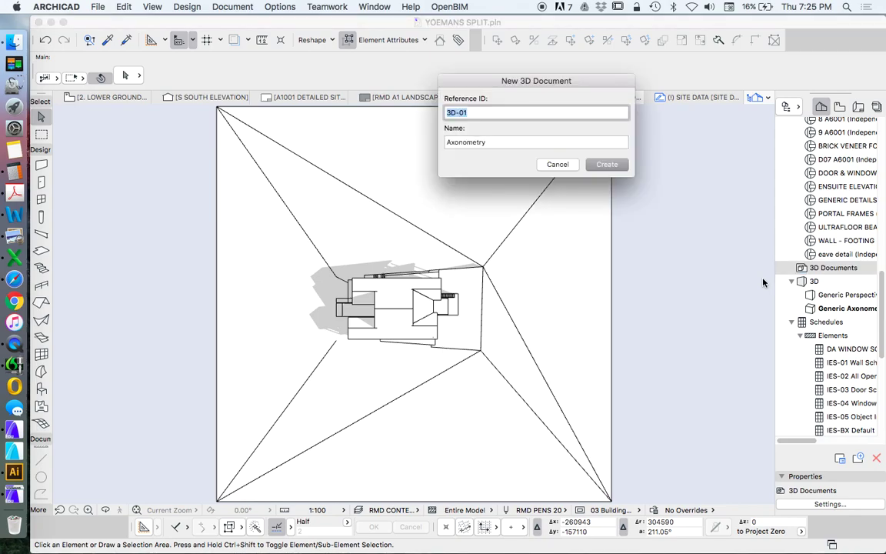
{"action": "key", "text": "BackSpace"}
{"action": "key", "text": "Tab"}
{"action": "type", "text": "S"}
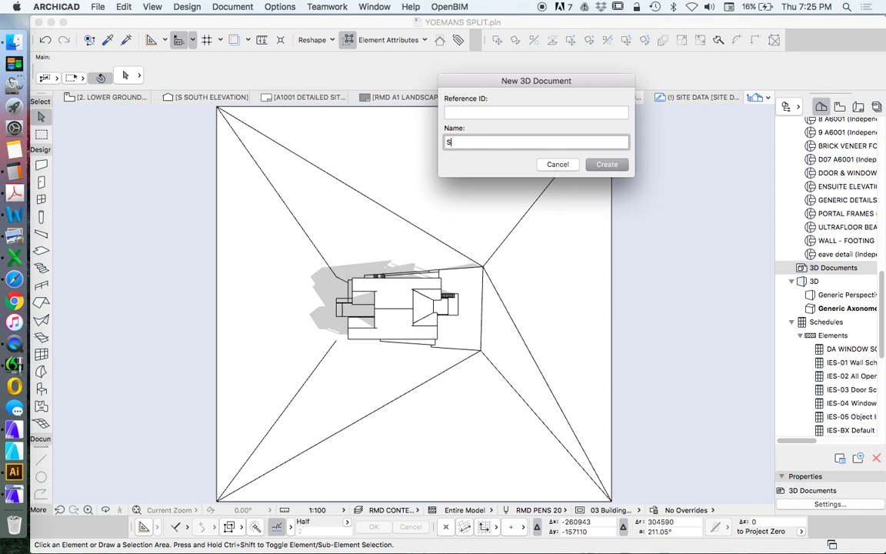
{"action": "type", "text": "UNHADOW DIAGRAM -"}
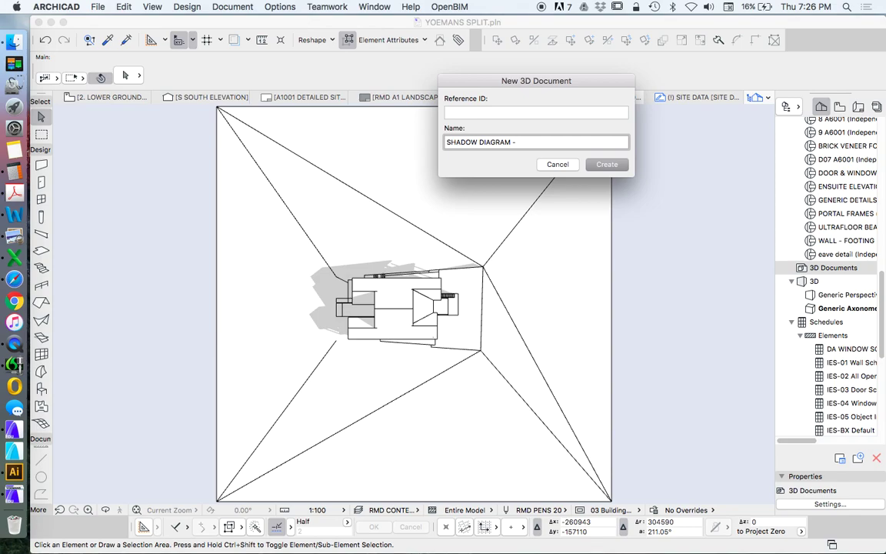
{"action": "type", "text": "UNE 22 9AM"}
{"action": "key", "text": "Return"}
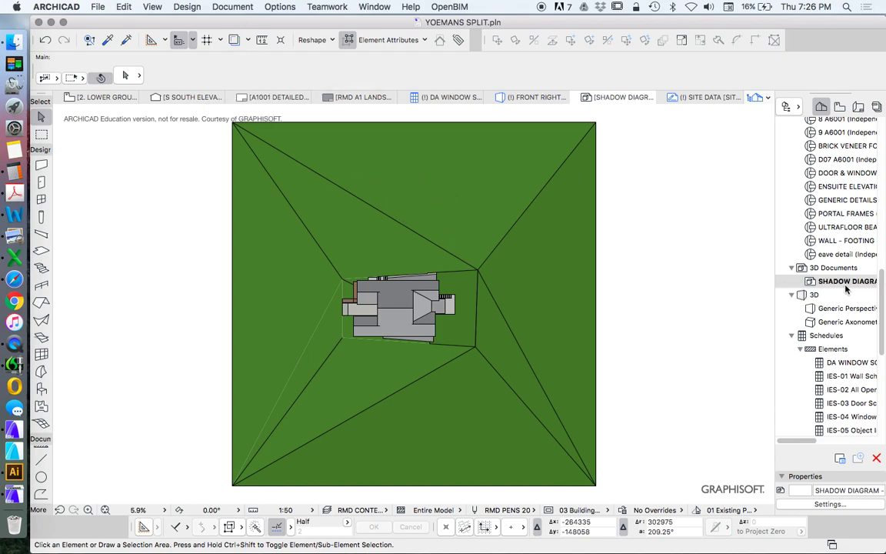
{"action": "left_click", "coordinate": [580, 274]}
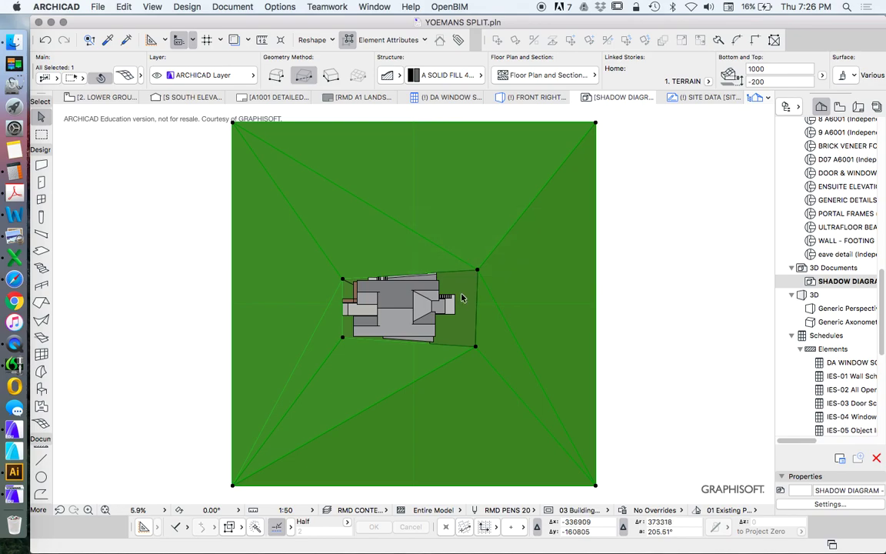
{"action": "left_click", "coordinate": [659, 263]}
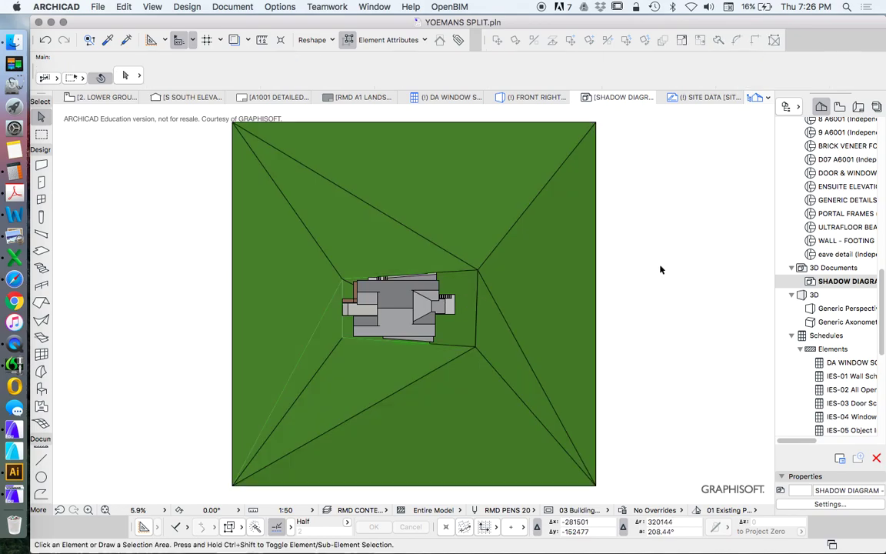
{"action": "scroll", "coordinate": [384, 323], "scroll_direction": "up", "scroll_amount": 3}
{"action": "scroll", "coordinate": [383, 283], "scroll_direction": "down", "scroll_amount": 3}
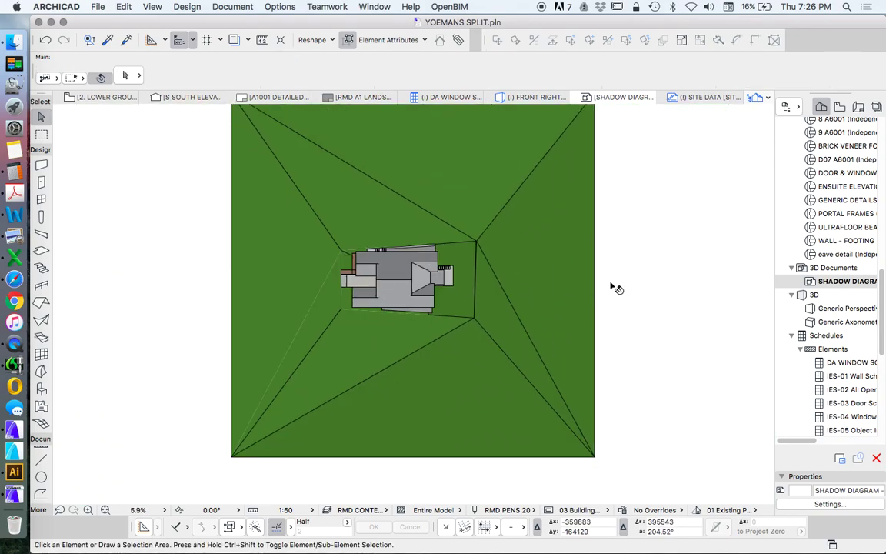
Open the shadow diagram's 3D Document Settings and set Sun Shadow to On with Contours
{"action": "right_click", "coordinate": [834, 282]}
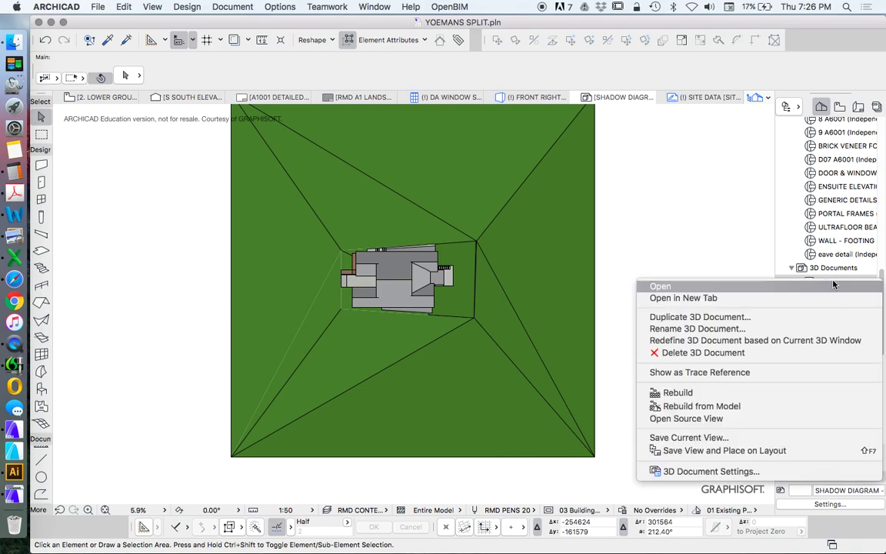
{"action": "left_click", "coordinate": [740, 471]}
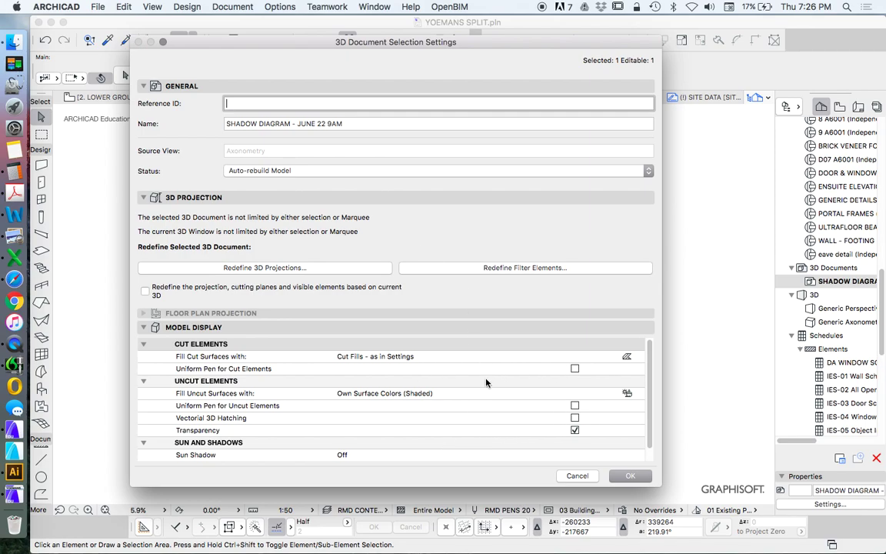
{"action": "scroll", "coordinate": [223, 354], "scroll_direction": "down", "scroll_amount": 1}
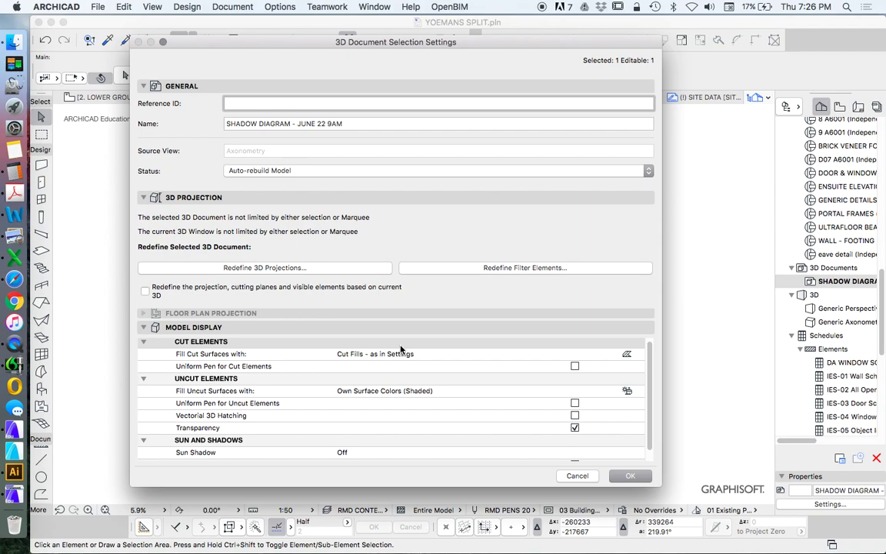
{"action": "left_click", "coordinate": [381, 354]}
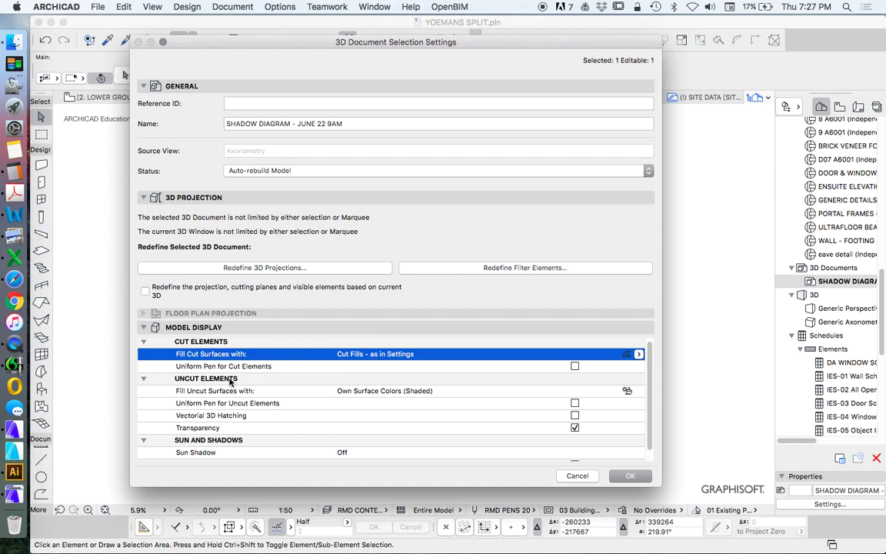
{"action": "scroll", "coordinate": [267, 366], "scroll_direction": "down", "scroll_amount": 1}
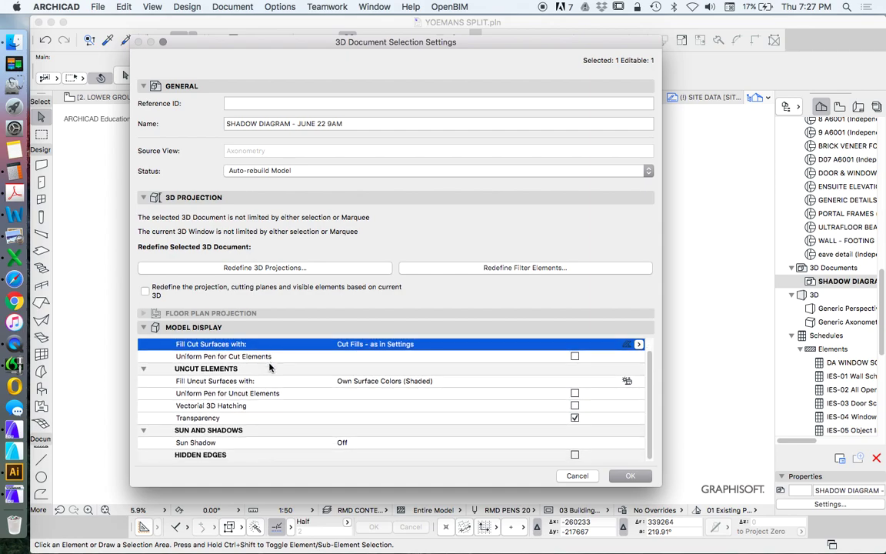
{"action": "left_click", "coordinate": [624, 445]}
{"action": "left_click", "coordinate": [638, 443]}
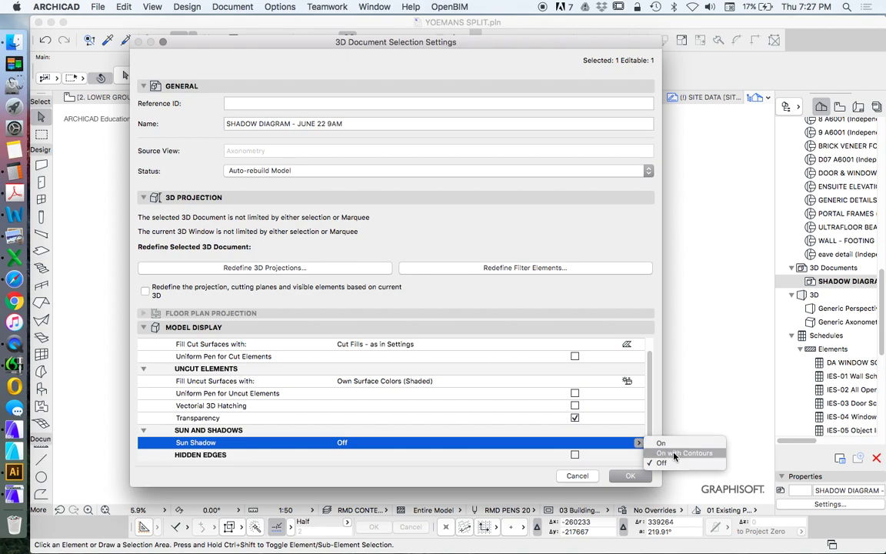
{"action": "left_click", "coordinate": [674, 453]}
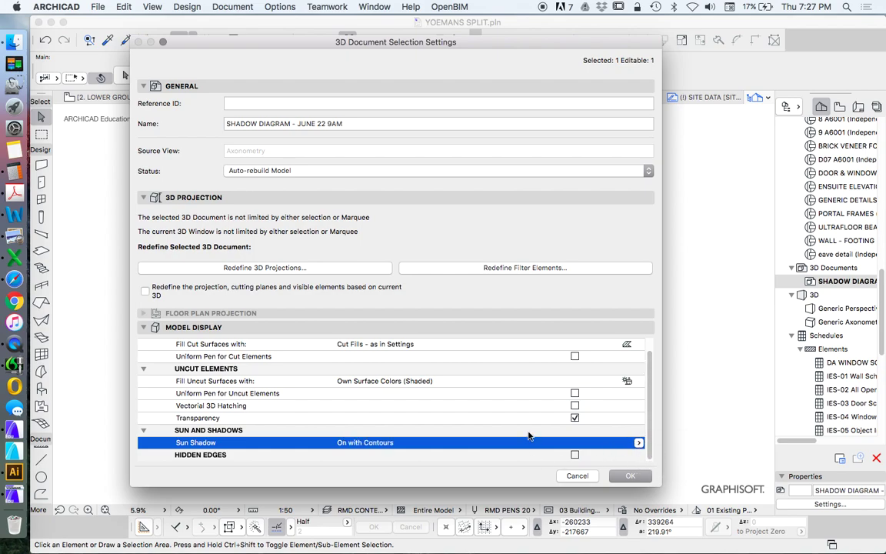
Keep Sun Shadow on with Contours and redefine the projection from the current 3D view
{"action": "left_click", "coordinate": [627, 454]}
{"action": "left_click", "coordinate": [639, 443]}
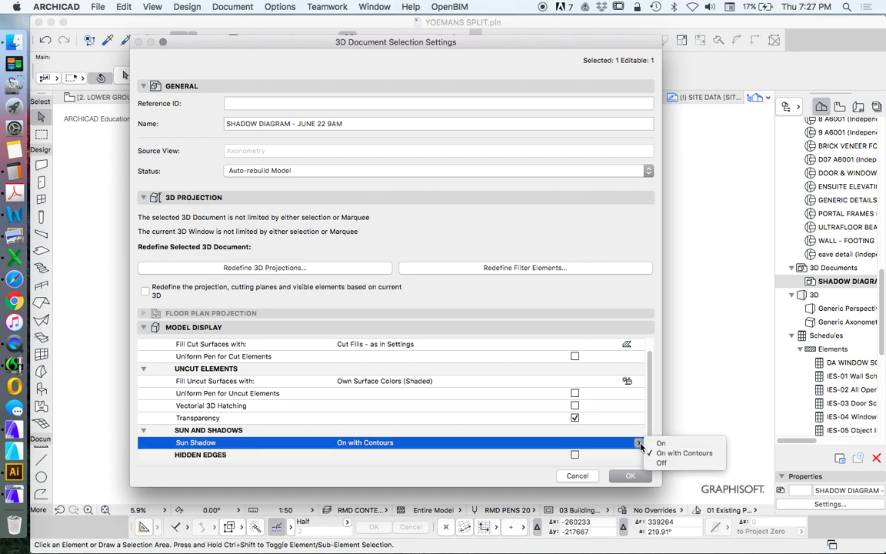
{"action": "left_click", "coordinate": [652, 445]}
{"action": "left_click", "coordinate": [653, 445]}
{"action": "left_click", "coordinate": [653, 445]}
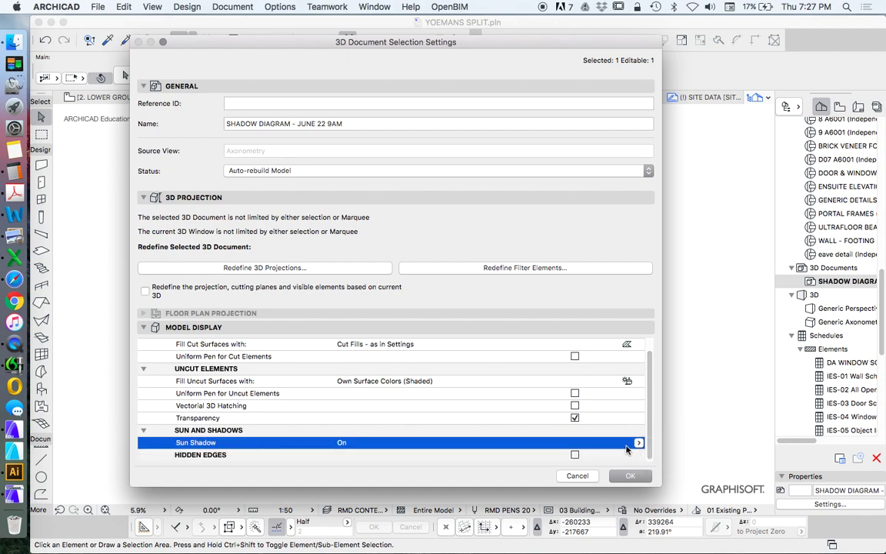
{"action": "left_click", "coordinate": [639, 443]}
{"action": "left_click", "coordinate": [683, 453]}
{"action": "left_click", "coordinate": [545, 455]}
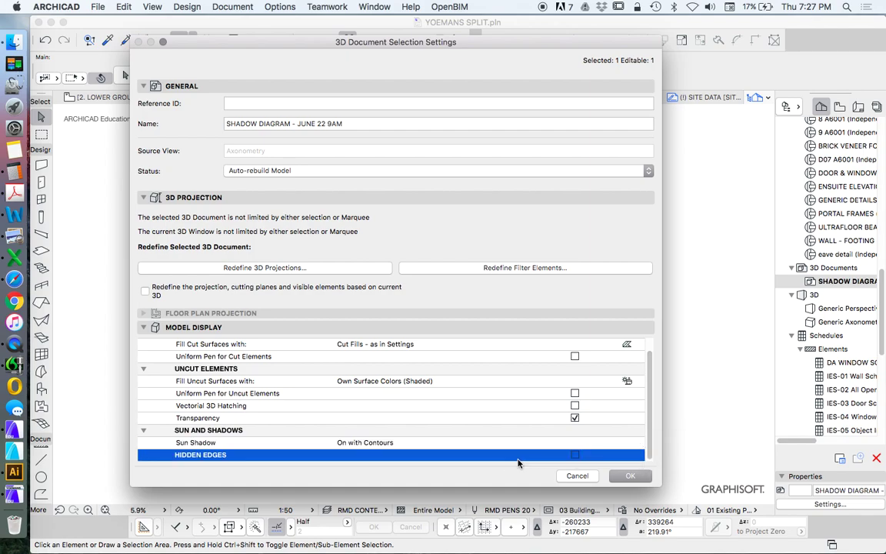
{"action": "left_click", "coordinate": [534, 380]}
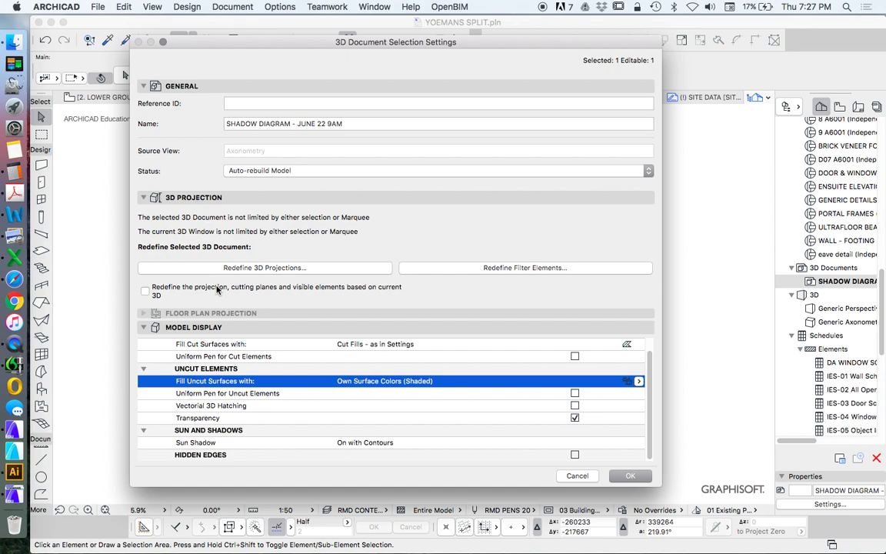
{"action": "left_click", "coordinate": [218, 291]}
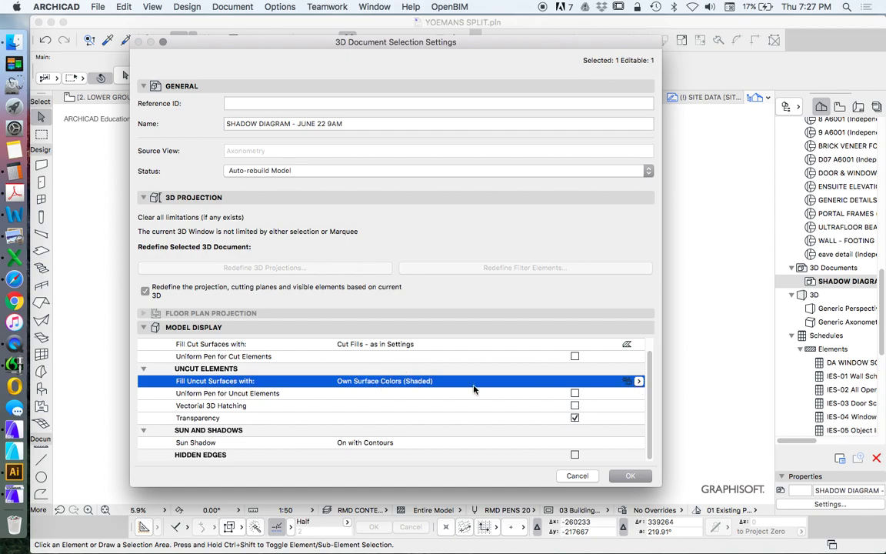
Set uncut surfaces to uniform pen 11 and shadow polygons to 50 % fill in pen 2
{"action": "left_click", "coordinate": [640, 381]}
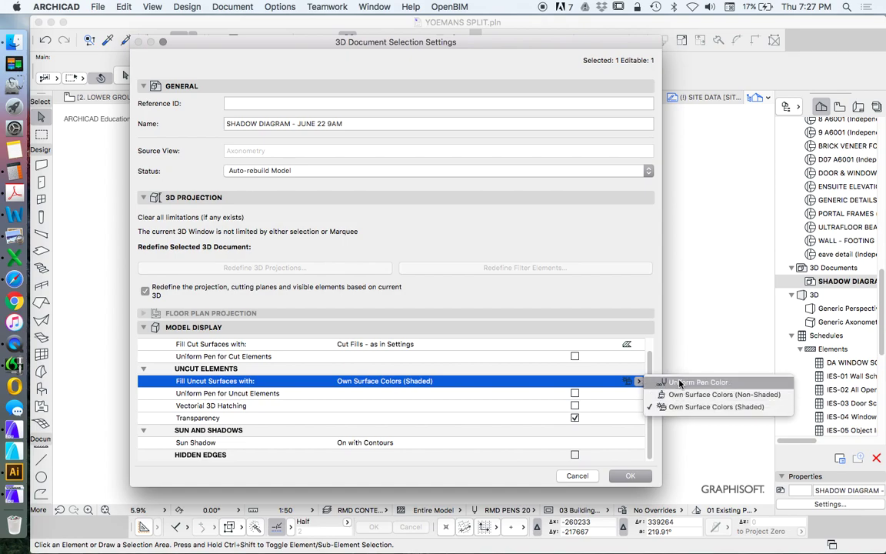
{"action": "left_click", "coordinate": [673, 383]}
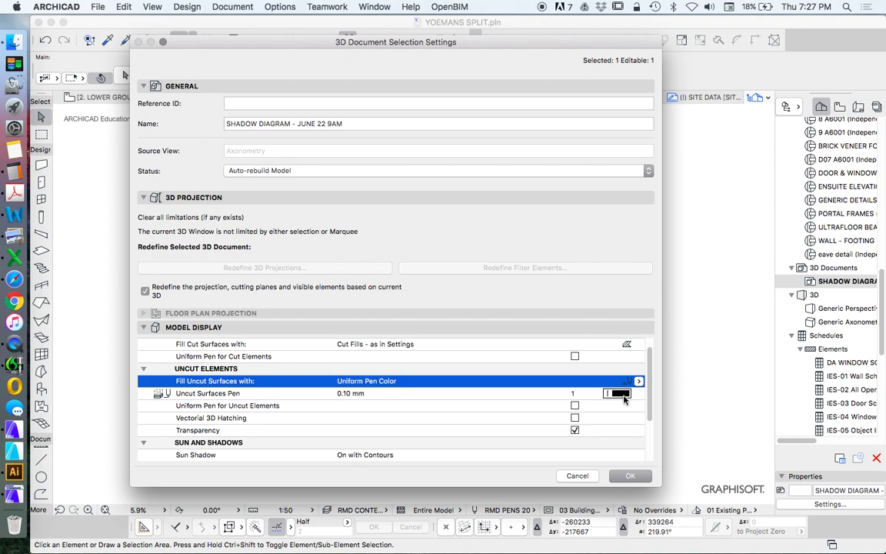
{"action": "left_click", "coordinate": [621, 394]}
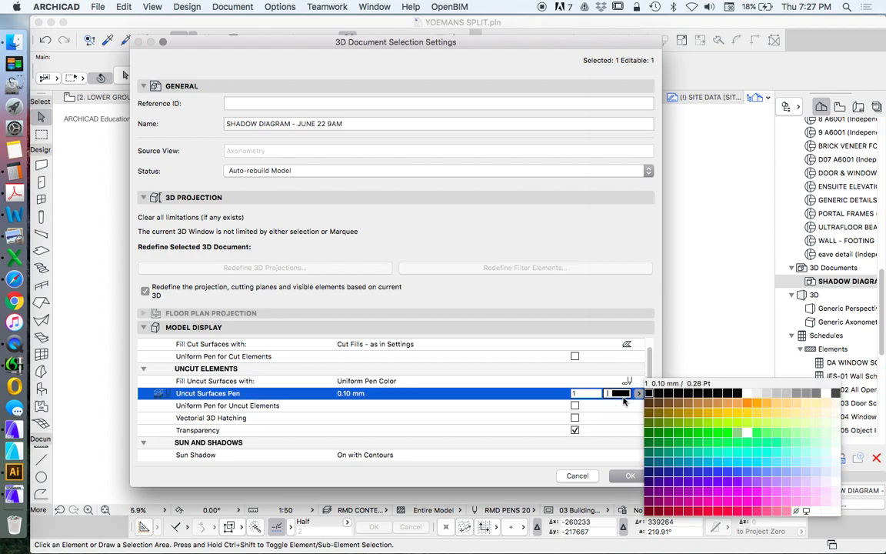
{"action": "left_click", "coordinate": [749, 395]}
{"action": "scroll", "coordinate": [616, 404], "scroll_direction": "down", "scroll_amount": 2}
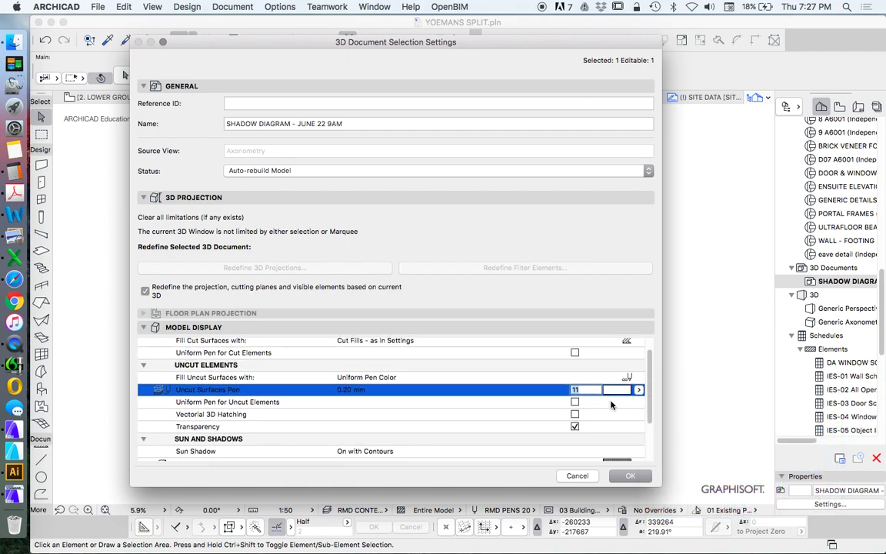
{"action": "left_click_drag", "start_coordinate": [650, 398], "coordinate": [651, 425]}
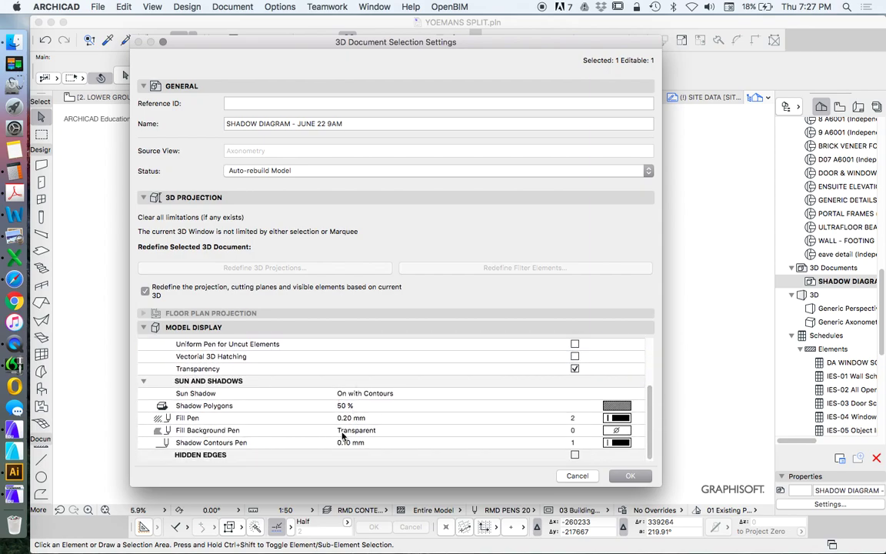
{"action": "left_click", "coordinate": [616, 406]}
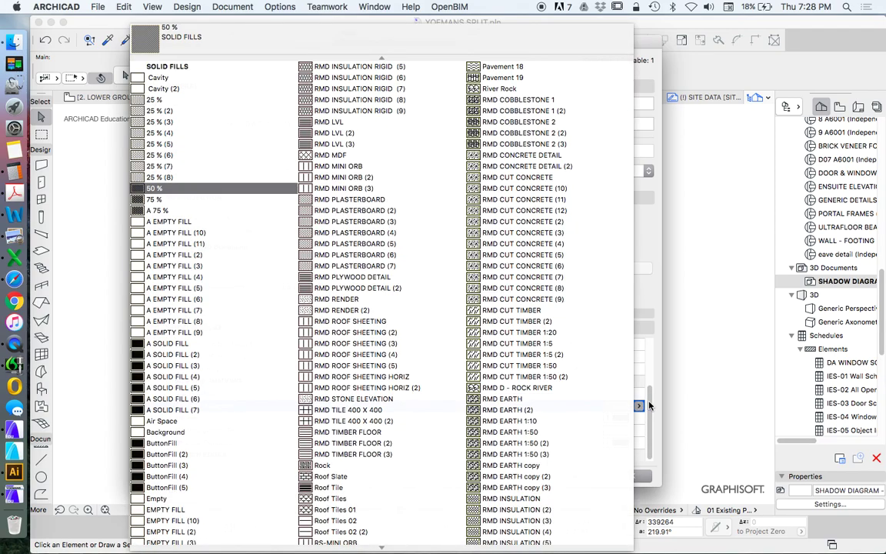
{"action": "left_click", "coordinate": [635, 414]}
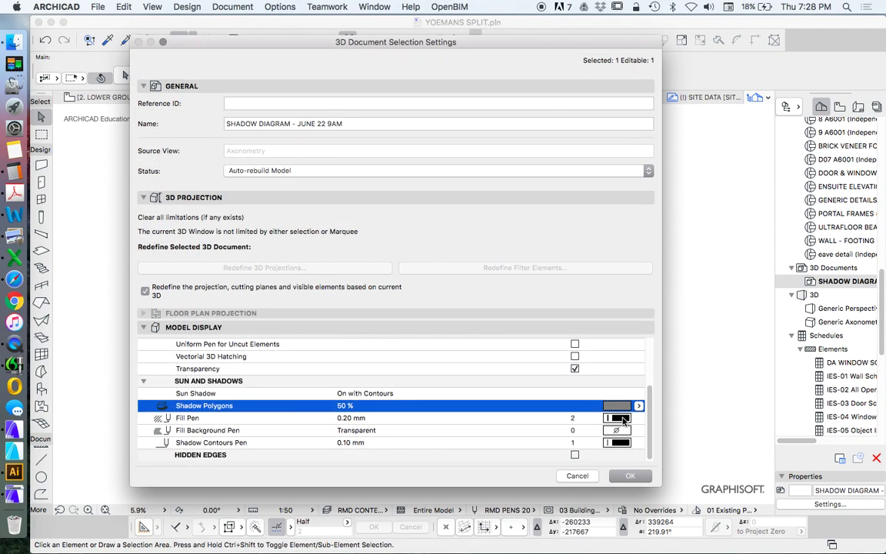
{"action": "left_click", "coordinate": [622, 418]}
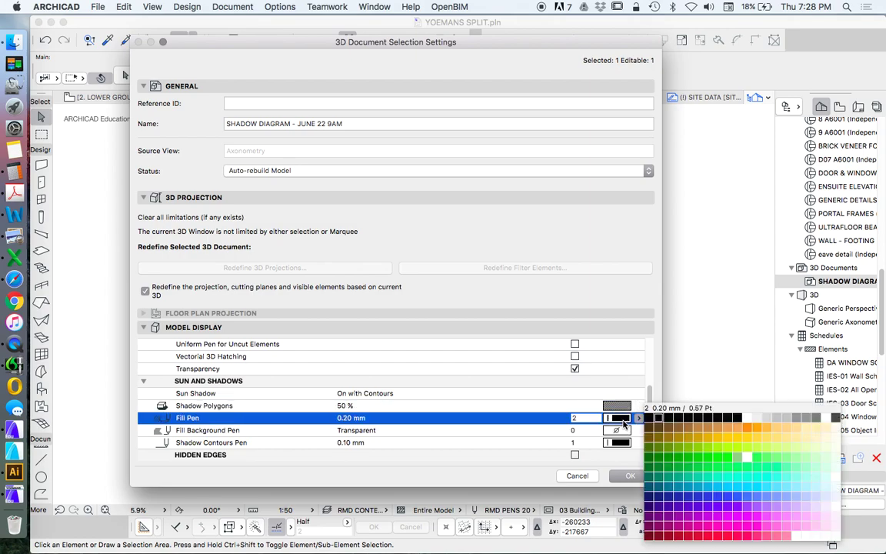
{"action": "left_click", "coordinate": [657, 394]}
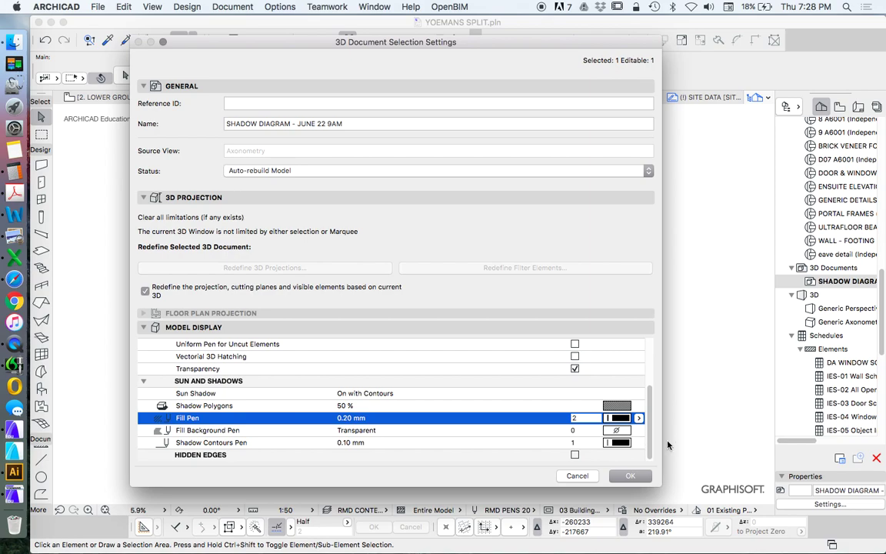
{"action": "left_click", "coordinate": [629, 477]}
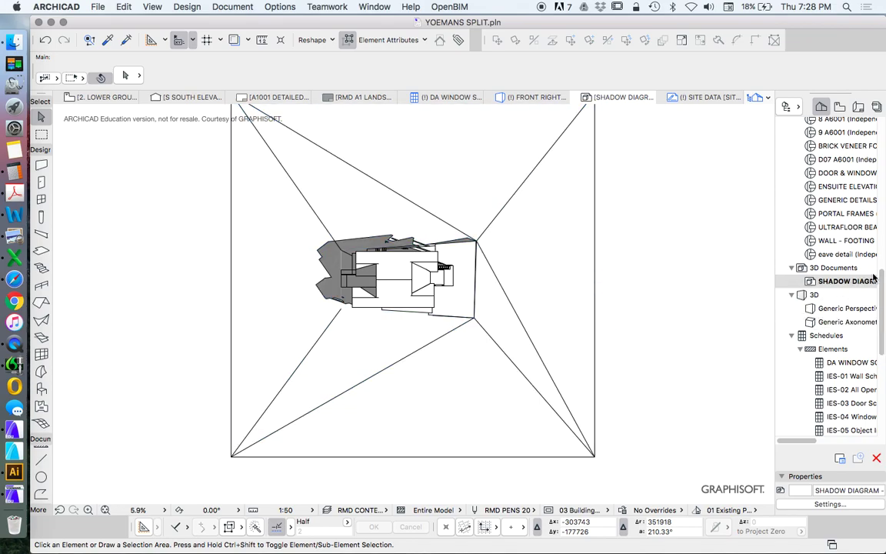
Open the context menu of SHADOW DIAGRAM - JUNE 22 9AM in the Navigator
{"action": "right_click", "coordinate": [848, 283]}
In 3D Document Settings, enable Hidden Edges as Solid Line with Hidden Line Pen 16
{"action": "left_click", "coordinate": [711, 471]}
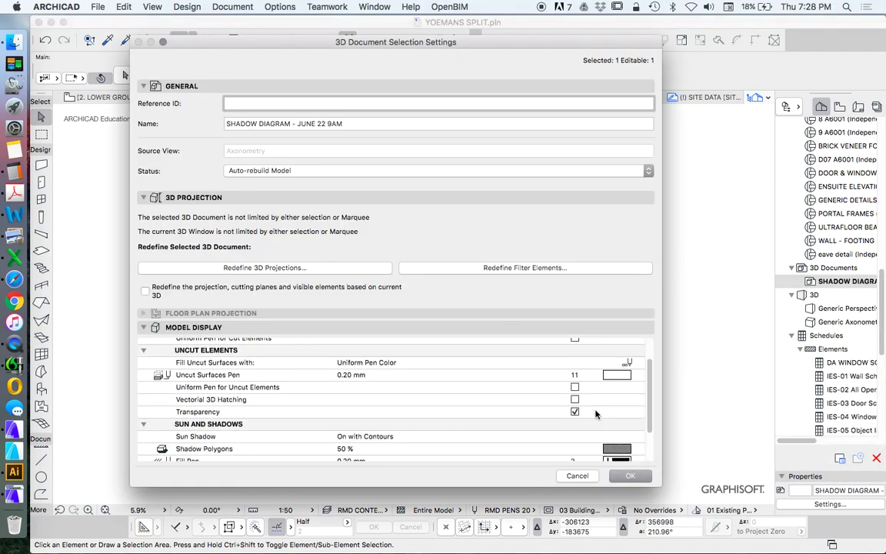
{"action": "scroll", "coordinate": [595, 414], "scroll_direction": "down", "scroll_amount": 2}
{"action": "left_click", "coordinate": [576, 455]}
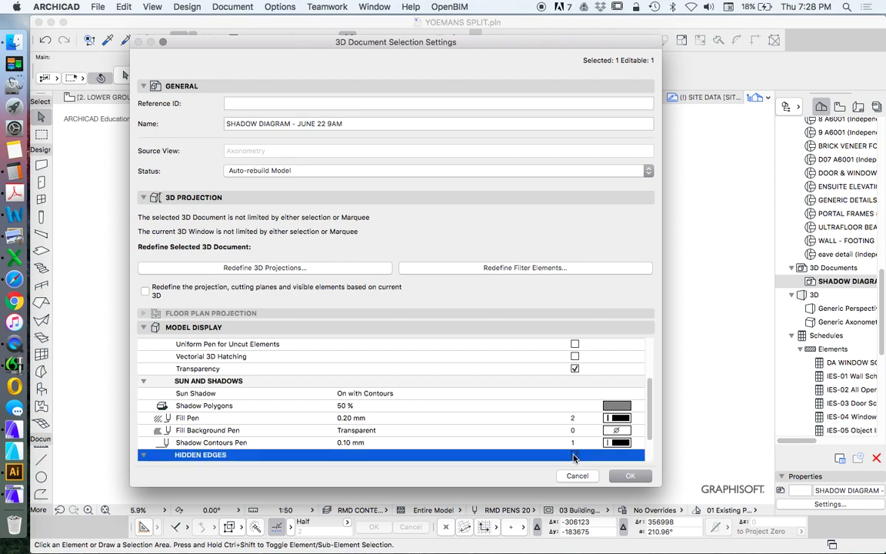
{"action": "scroll", "coordinate": [576, 439], "scroll_direction": "down", "scroll_amount": 2}
{"action": "left_click", "coordinate": [608, 431]}
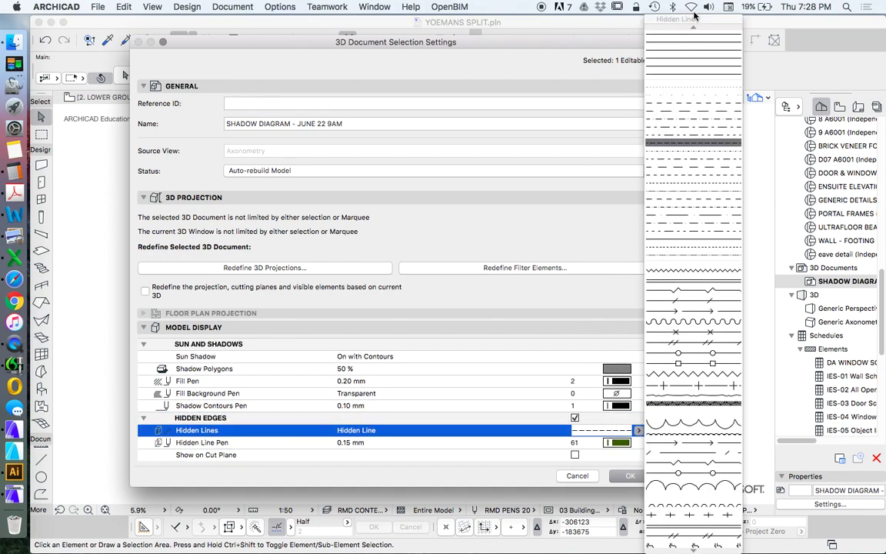
{"action": "left_click", "coordinate": [693, 34]}
{"action": "left_click", "coordinate": [621, 443]}
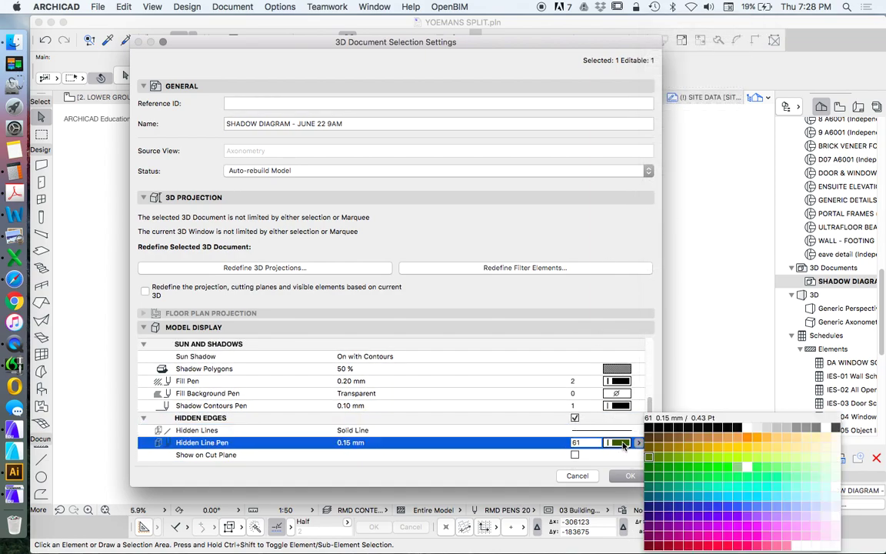
{"action": "left_click", "coordinate": [797, 427]}
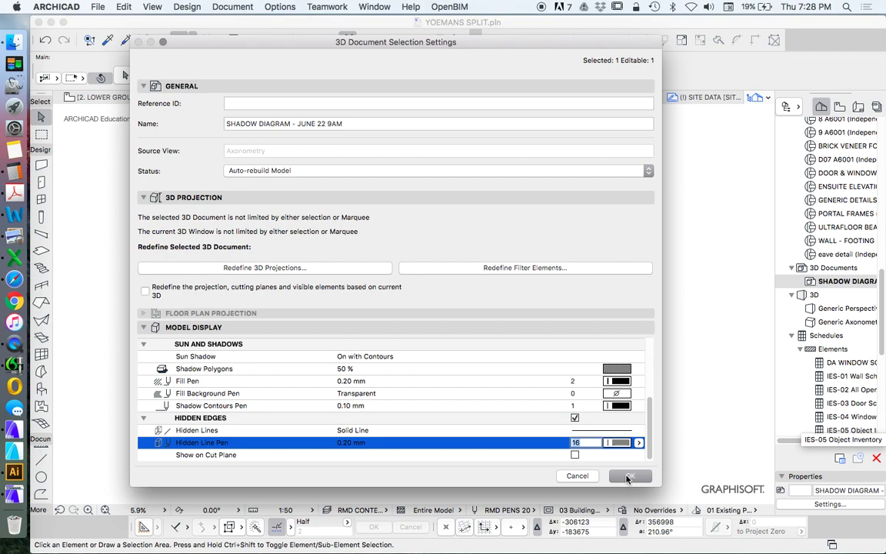
{"action": "left_click", "coordinate": [629, 478]}
{"action": "scroll", "coordinate": [338, 315], "scroll_direction": "up", "scroll_amount": 5}
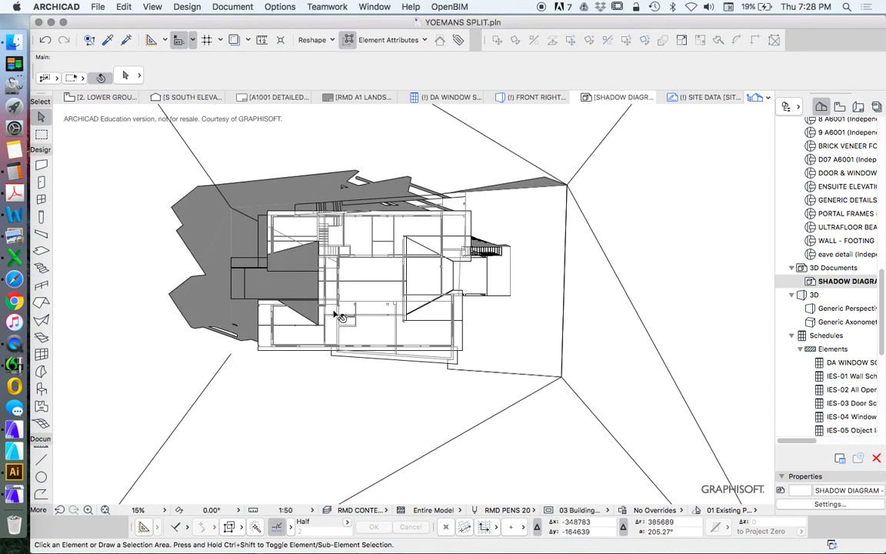
Zoom in and select the upper-bedrooms slab to check its layer, RMD - FLOOR - STRUCTURE
{"action": "scroll", "coordinate": [376, 293], "scroll_direction": "up", "scroll_amount": 3}
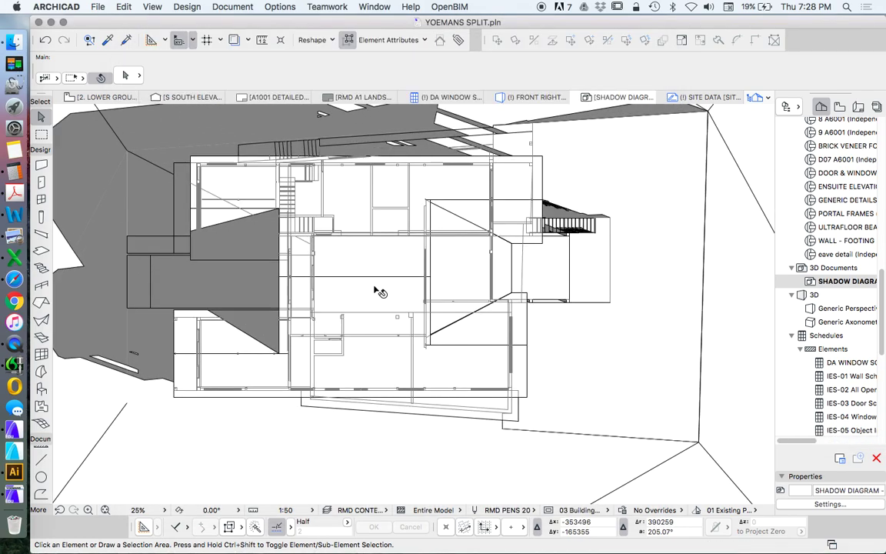
{"action": "left_click", "coordinate": [373, 198]}
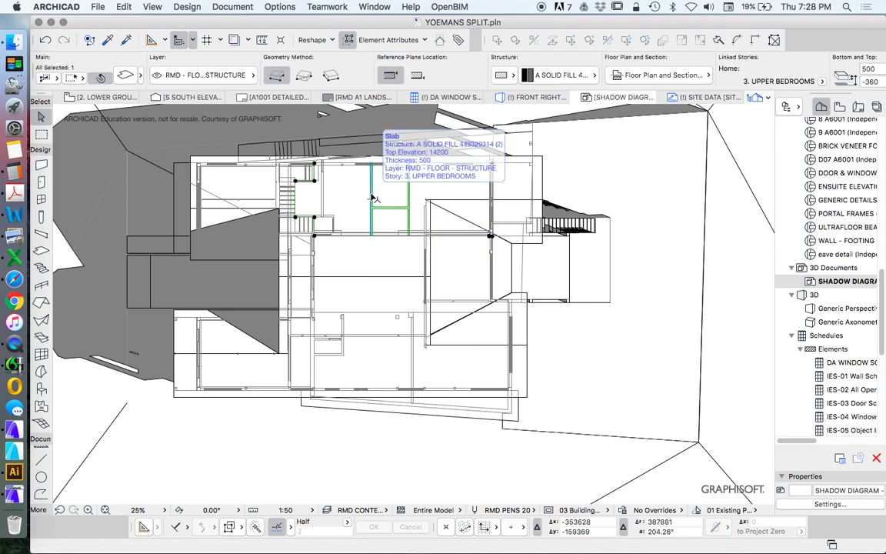
{"action": "left_click", "coordinate": [205, 75]}
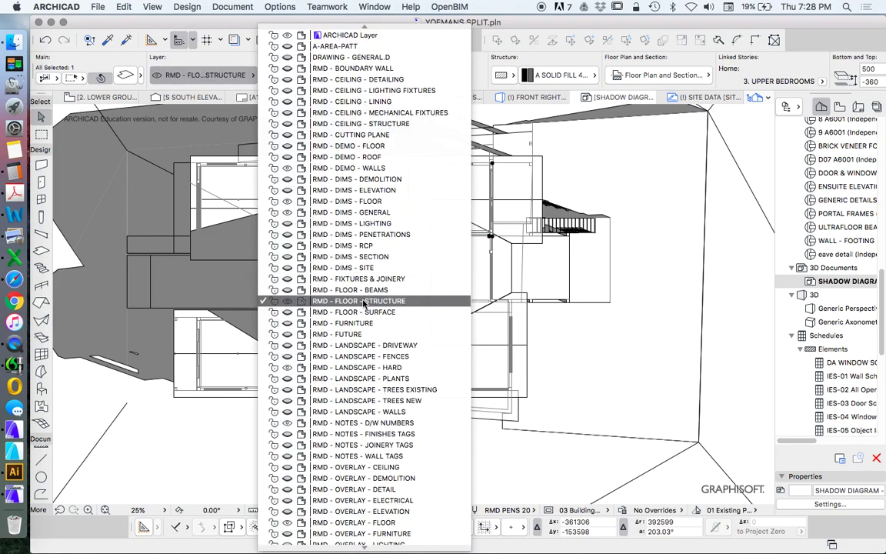
Hide the RMD - FLOOR - STRUCTURE layer through Layer Settings, applying it twice
{"action": "left_click", "coordinate": [735, 267]}
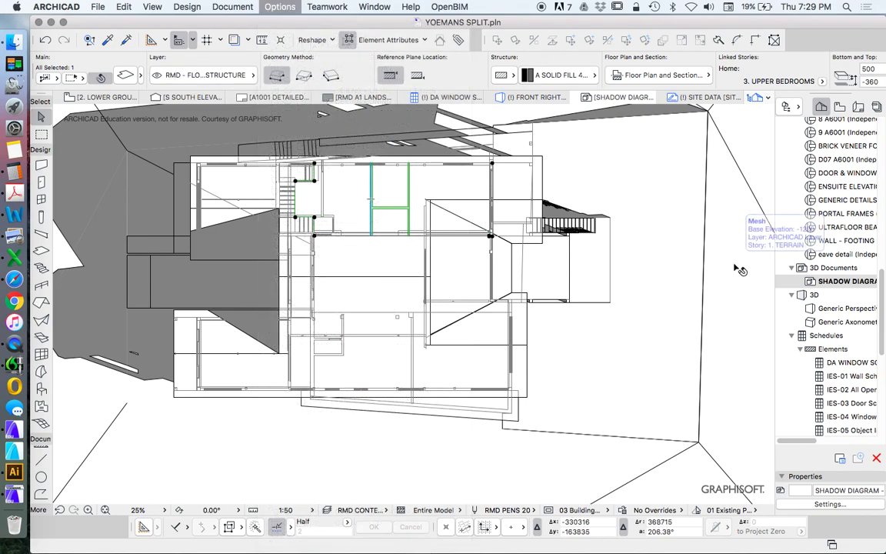
{"action": "key", "text": "super+l"}
{"action": "scroll", "coordinate": [483, 265], "scroll_direction": "down", "scroll_amount": 1}
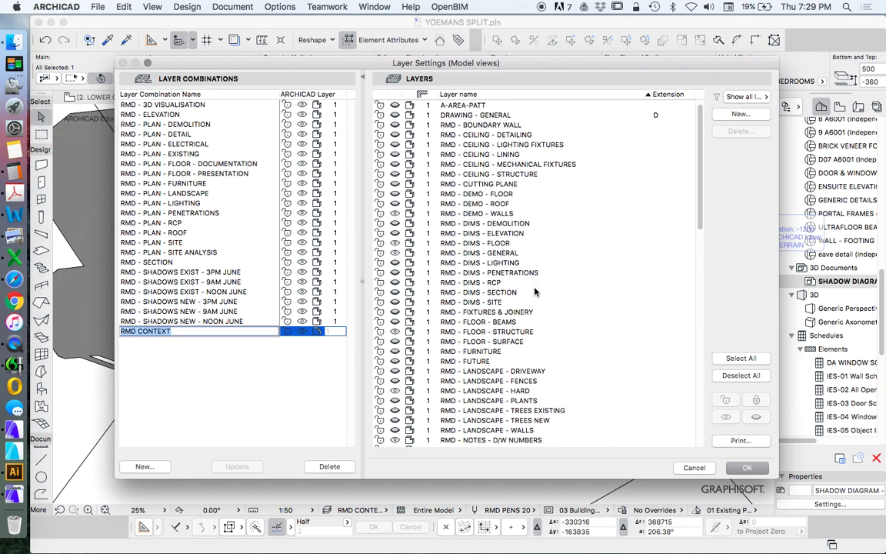
{"action": "left_click", "coordinate": [415, 332]}
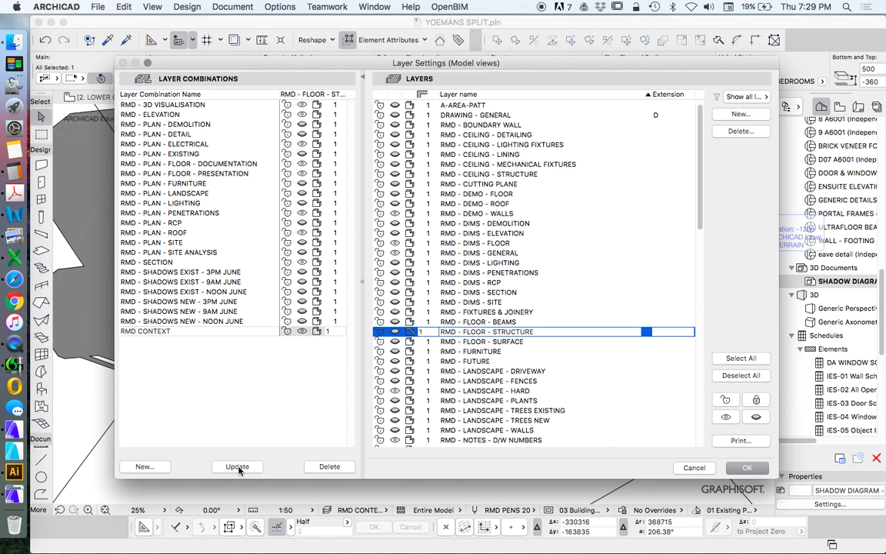
{"action": "left_click", "coordinate": [747, 469]}
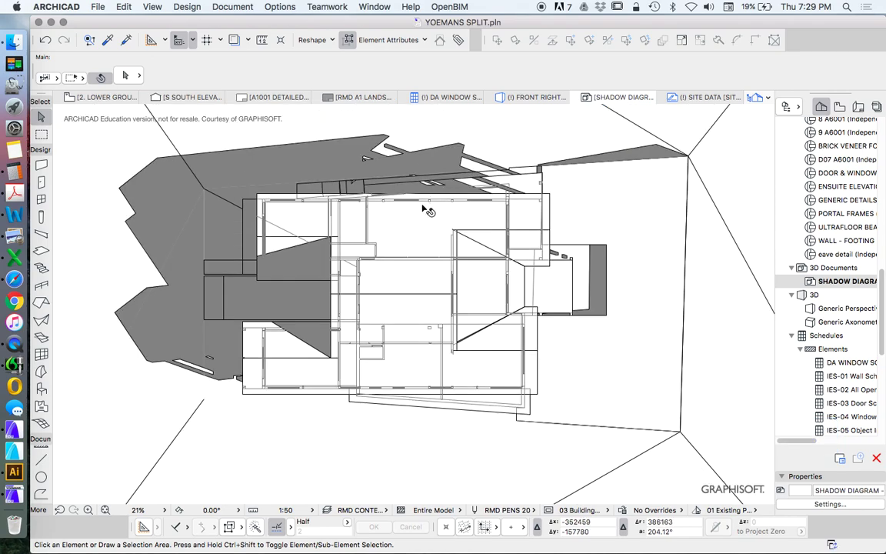
{"action": "mouse_move", "coordinate": [440, 207]}
{"action": "key", "text": "super+l"}
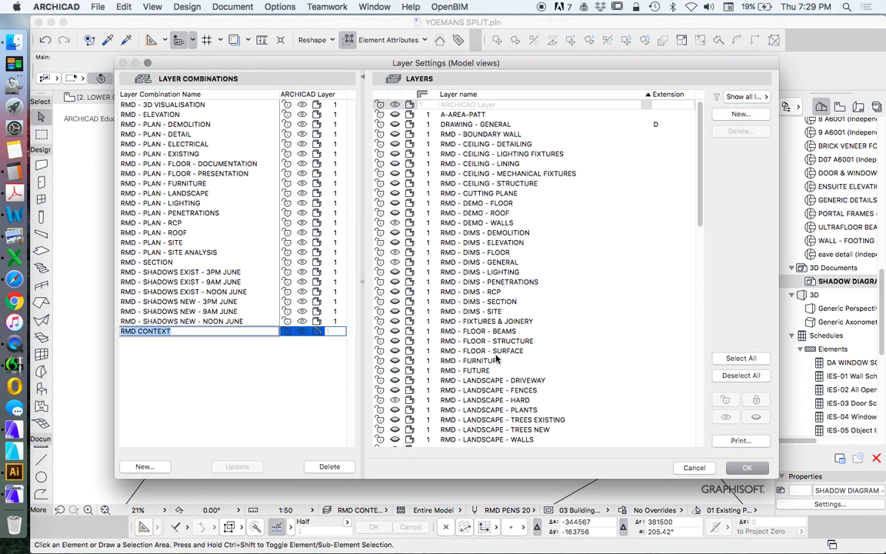
{"action": "left_click", "coordinate": [394, 343]}
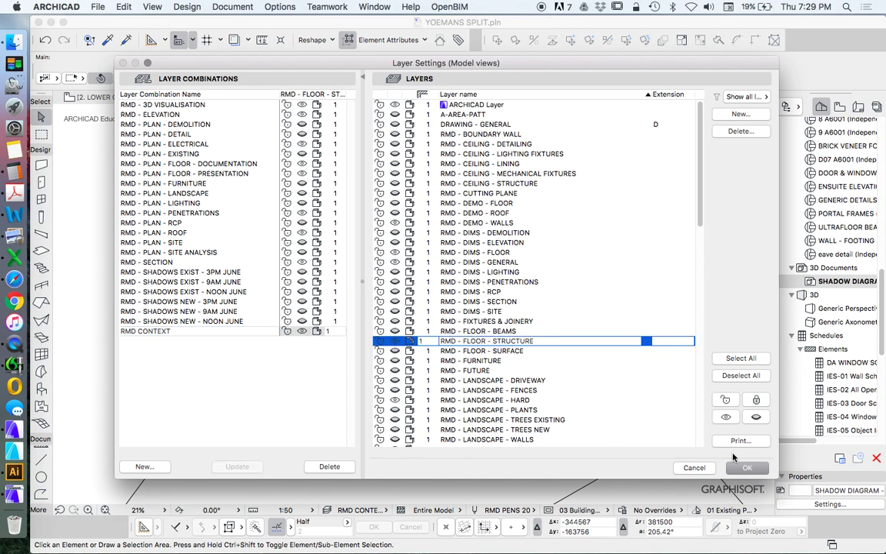
{"action": "left_click", "coordinate": [747, 467]}
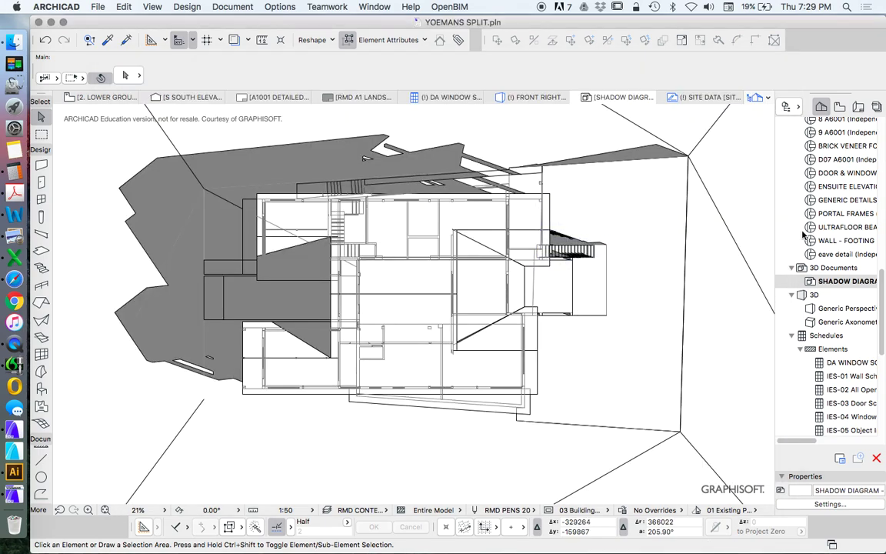
{"action": "right_click", "coordinate": [835, 284]}
{"action": "left_click", "coordinate": [604, 424]}
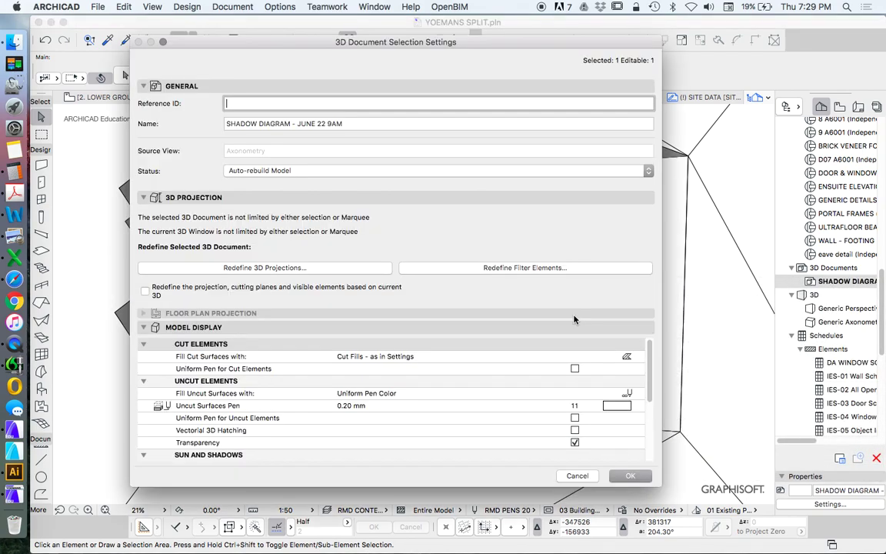
{"action": "scroll", "coordinate": [596, 431], "scroll_direction": "down", "scroll_amount": 5}
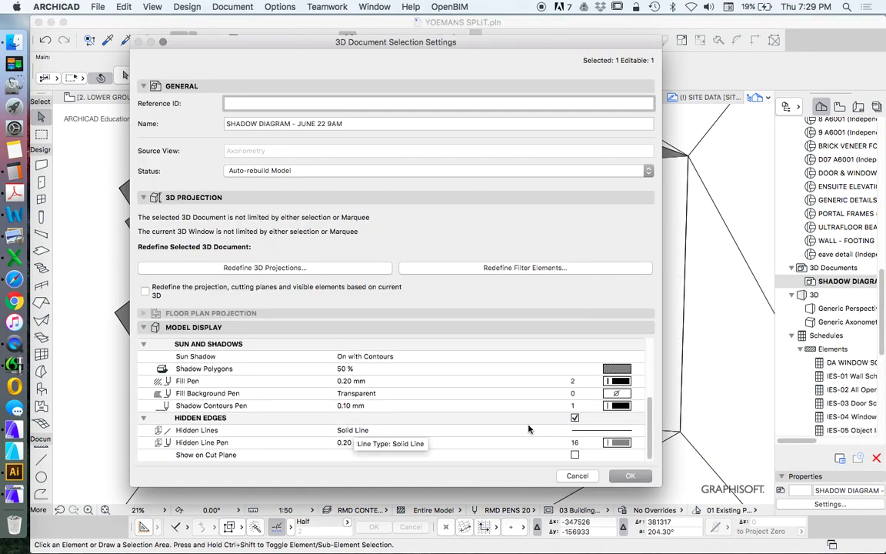
{"action": "left_click", "coordinate": [575, 418]}
{"action": "left_click", "coordinate": [636, 479]}
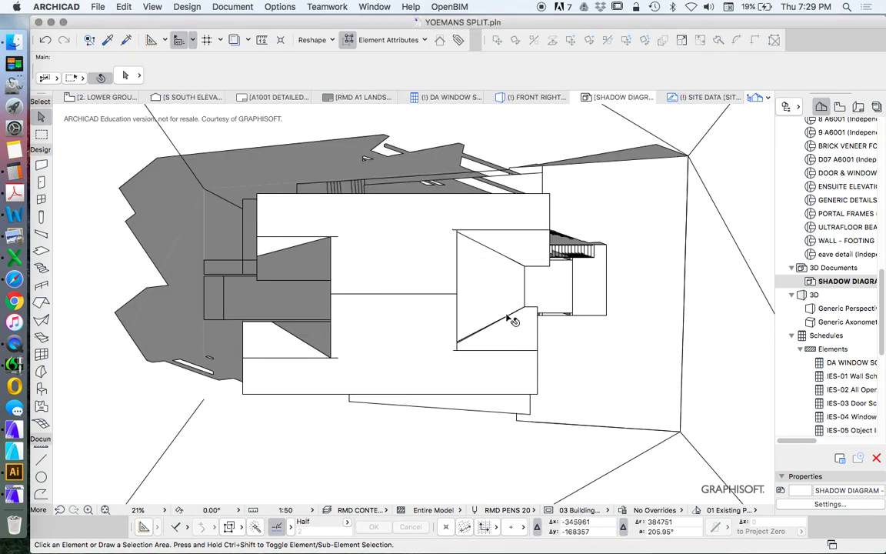
{"action": "scroll", "coordinate": [431, 316], "scroll_direction": "down", "scroll_amount": 3}
{"action": "scroll", "coordinate": [508, 319], "scroll_direction": "up", "scroll_amount": 2}
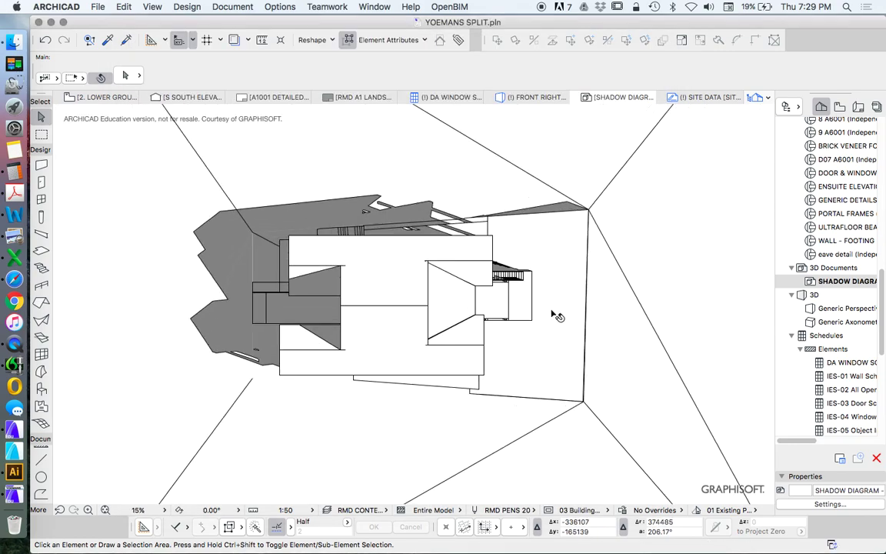
{"action": "scroll", "coordinate": [557, 316], "scroll_direction": "down", "scroll_amount": 3}
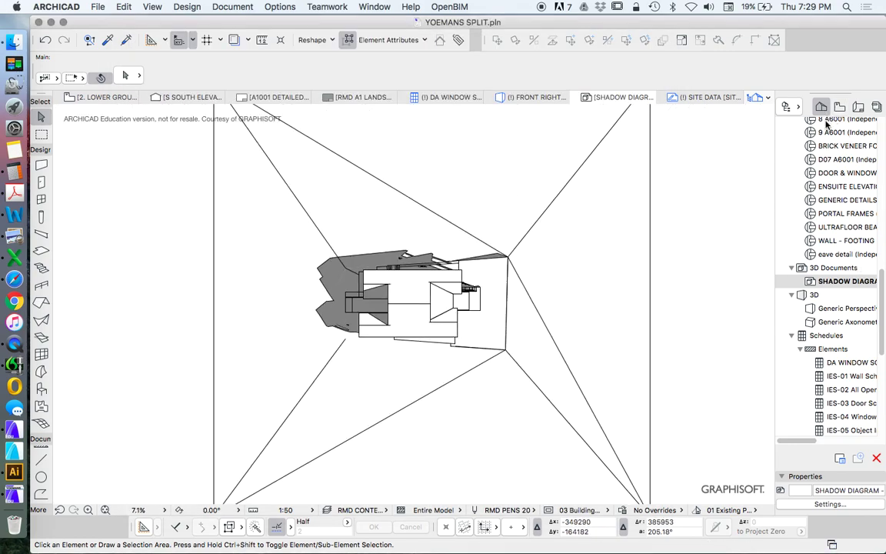
{"action": "scroll", "coordinate": [862, 138], "scroll_direction": "up", "scroll_amount": 10}
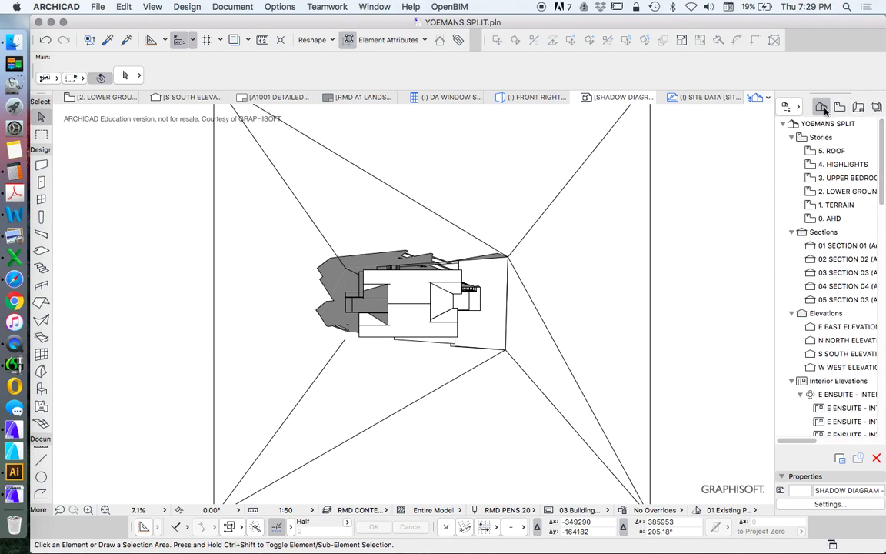
{"action": "scroll", "coordinate": [854, 405], "scroll_direction": "down", "scroll_amount": 10}
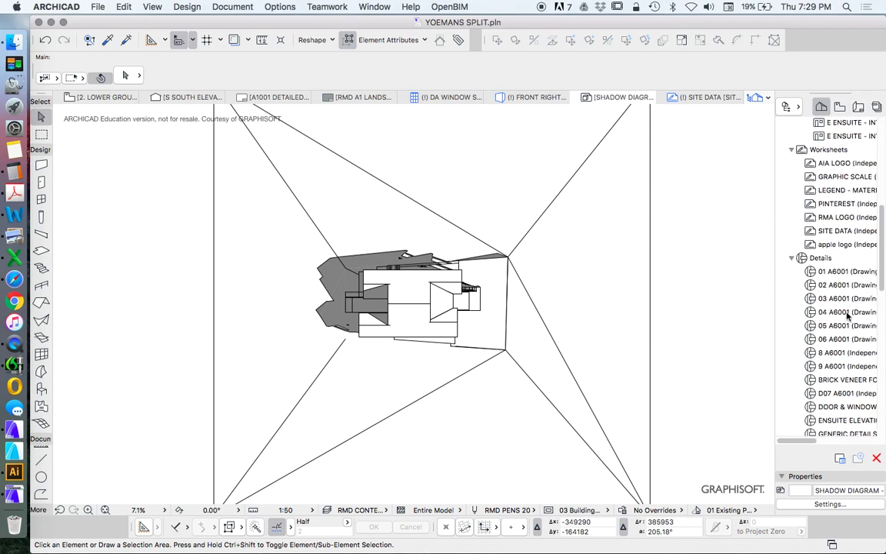
{"action": "left_click", "coordinate": [840, 107]}
Start saving the current shadow diagram as a view in the View Map's 3D'S folder
{"action": "scroll", "coordinate": [882, 329], "scroll_direction": "down", "scroll_amount": 1}
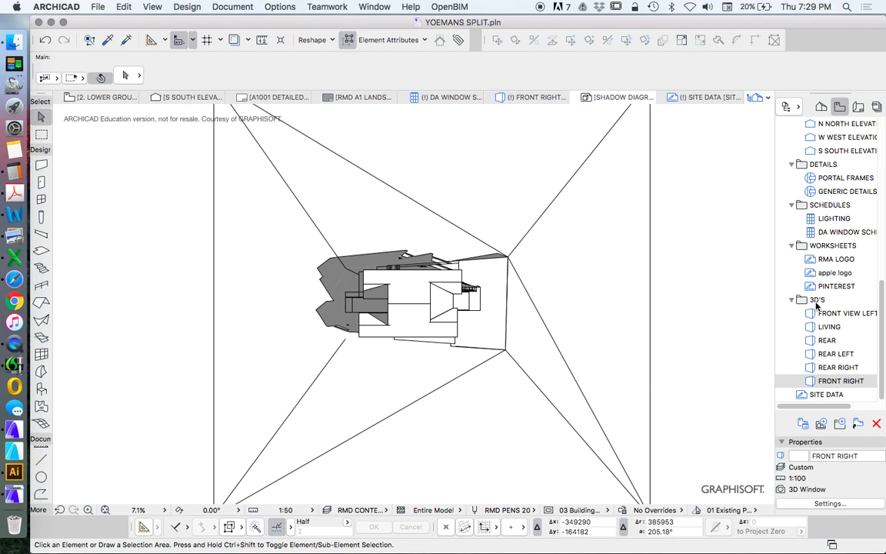
{"action": "right_click", "coordinate": [818, 302]}
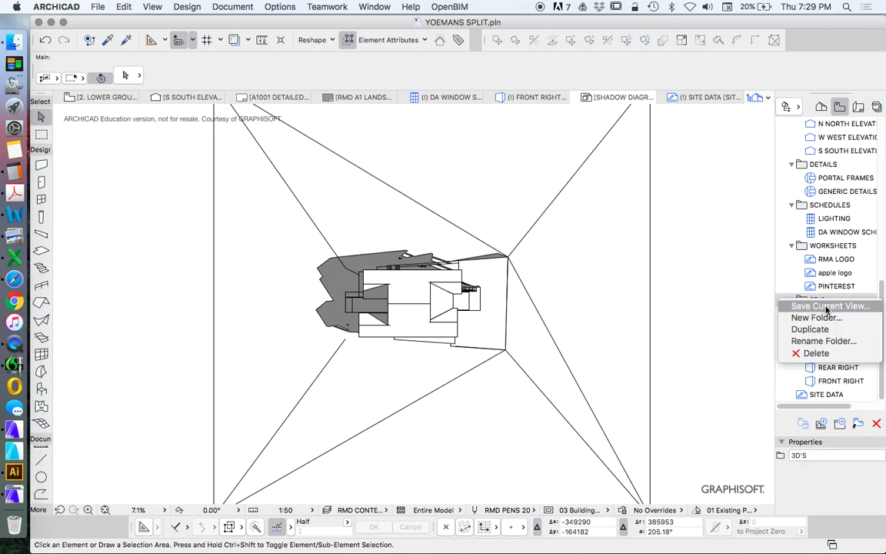
{"action": "key", "text": "Escape"}
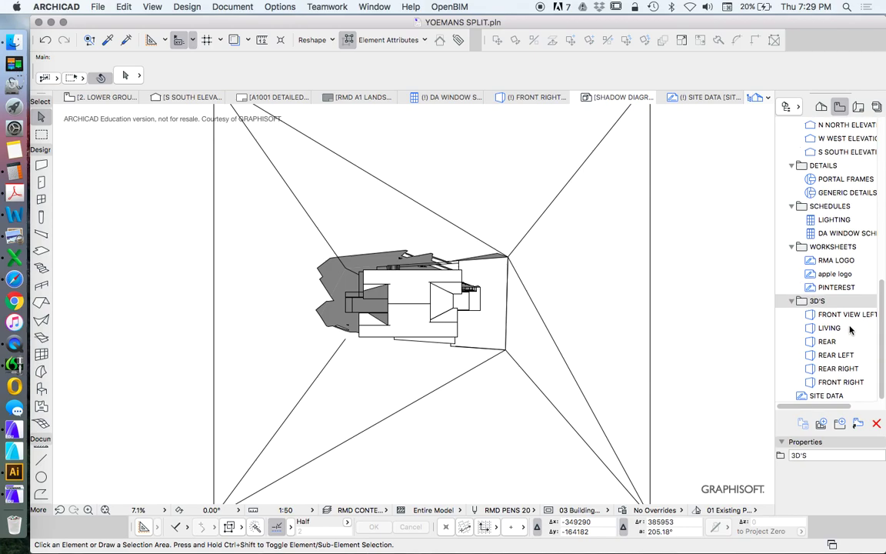
{"action": "scroll", "coordinate": [851, 326], "scroll_direction": "up", "scroll_amount": 10}
{"action": "scroll", "coordinate": [846, 307], "scroll_direction": "down", "scroll_amount": 10}
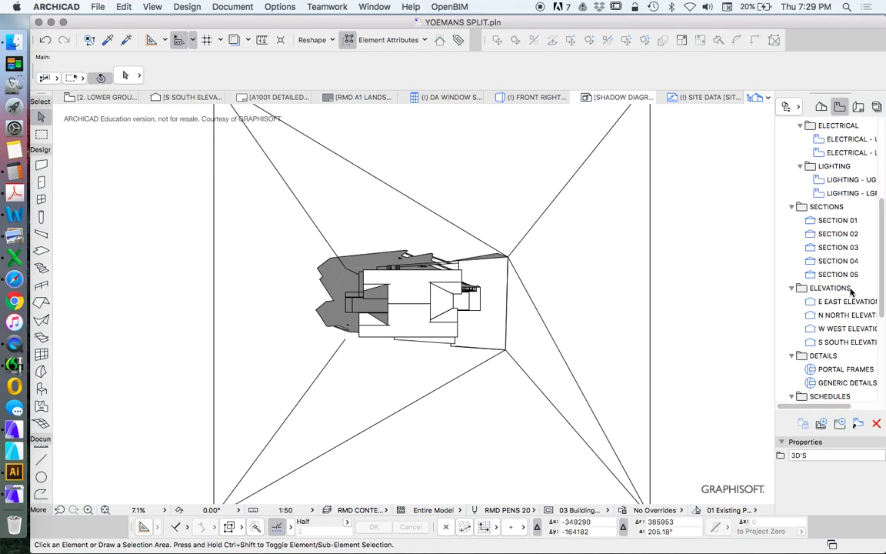
{"action": "scroll", "coordinate": [842, 311], "scroll_direction": "down", "scroll_amount": 3}
{"action": "right_click", "coordinate": [820, 300]}
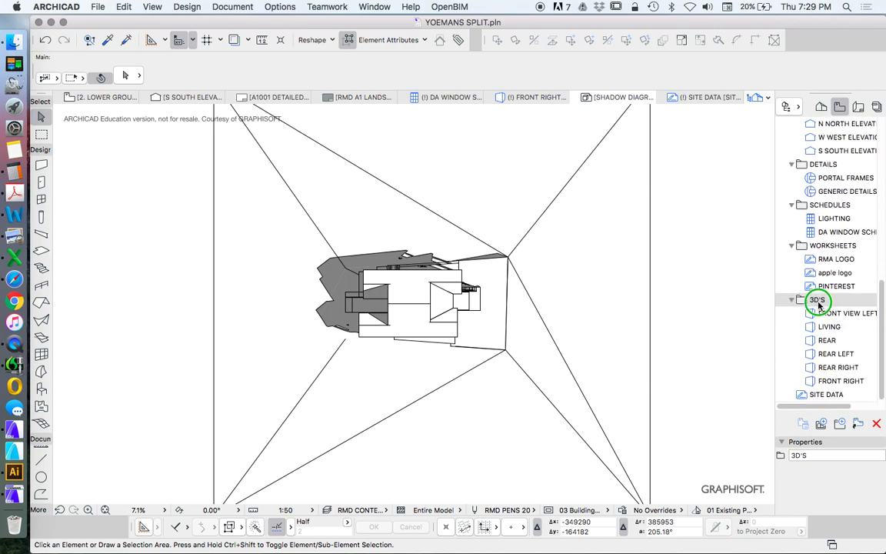
{"action": "left_click", "coordinate": [821, 307]}
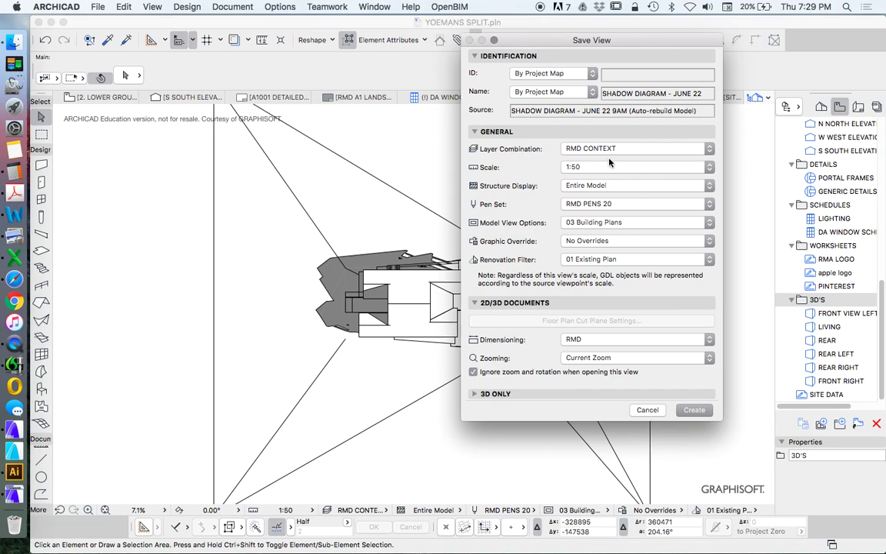
Set the new view's scale to 1:200 and create it
{"action": "left_click", "coordinate": [586, 168]}
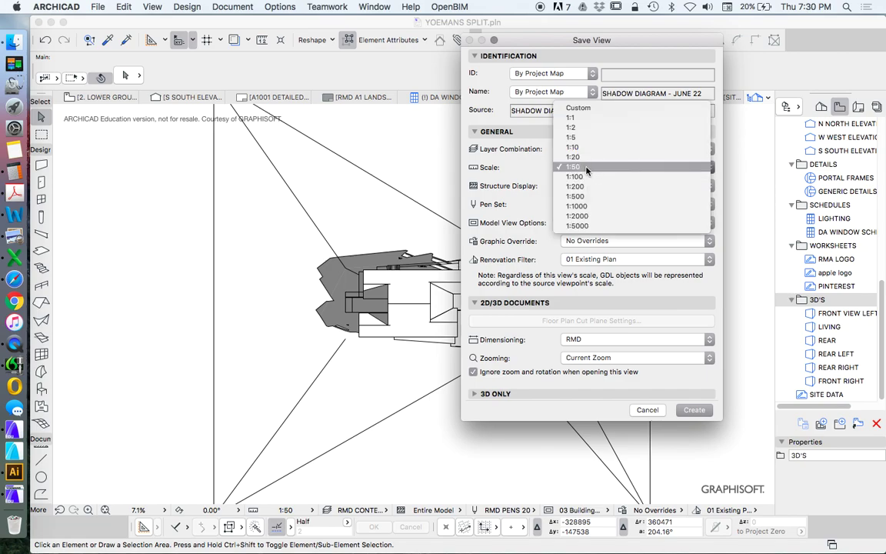
{"action": "left_click", "coordinate": [514, 36]}
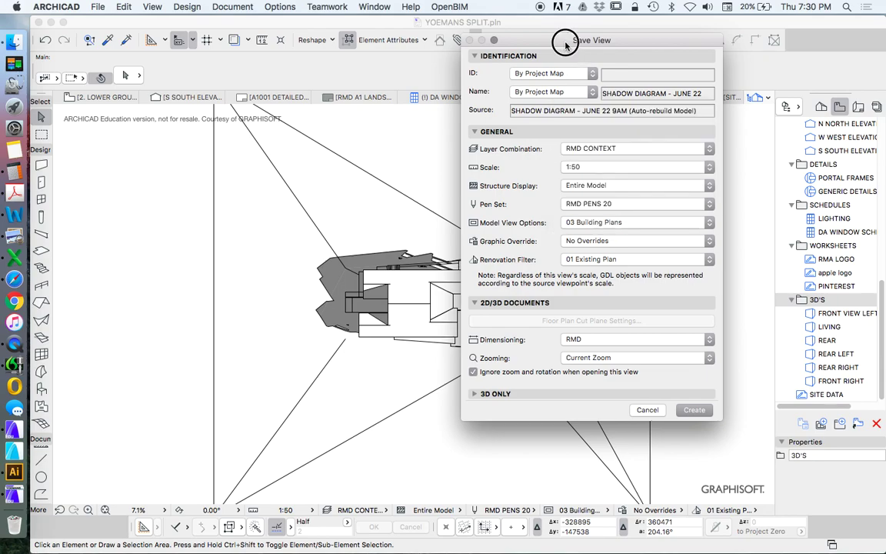
{"action": "left_click_drag", "start_coordinate": [514, 36], "coordinate": [577, 46]}
{"action": "left_click", "coordinate": [599, 172]}
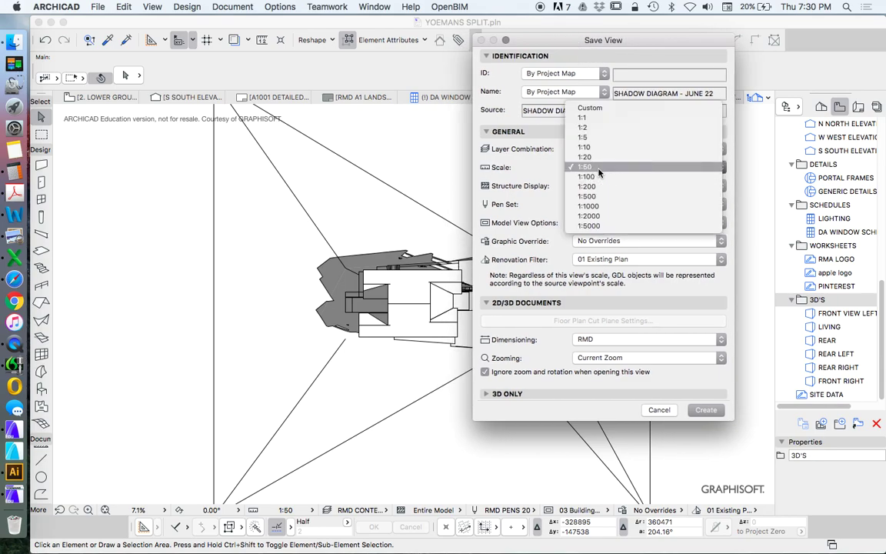
{"action": "left_click", "coordinate": [591, 187]}
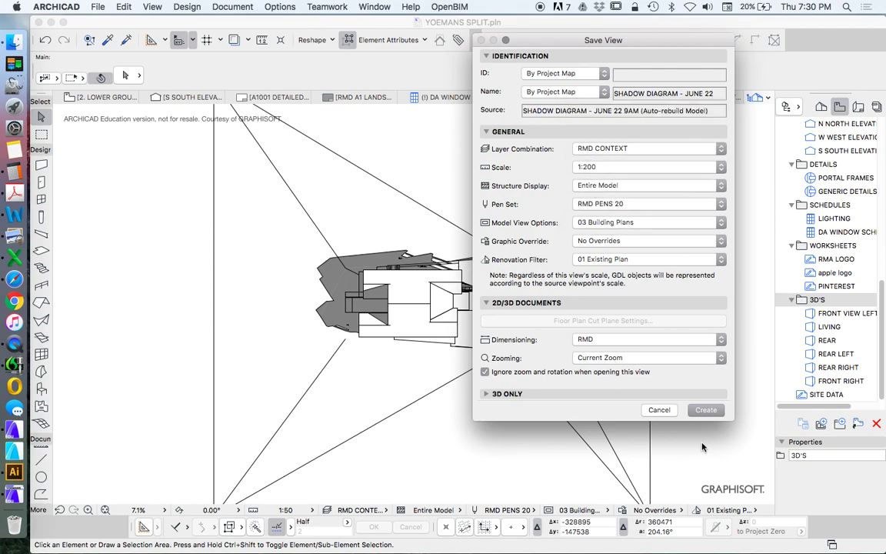
{"action": "left_click", "coordinate": [706, 409]}
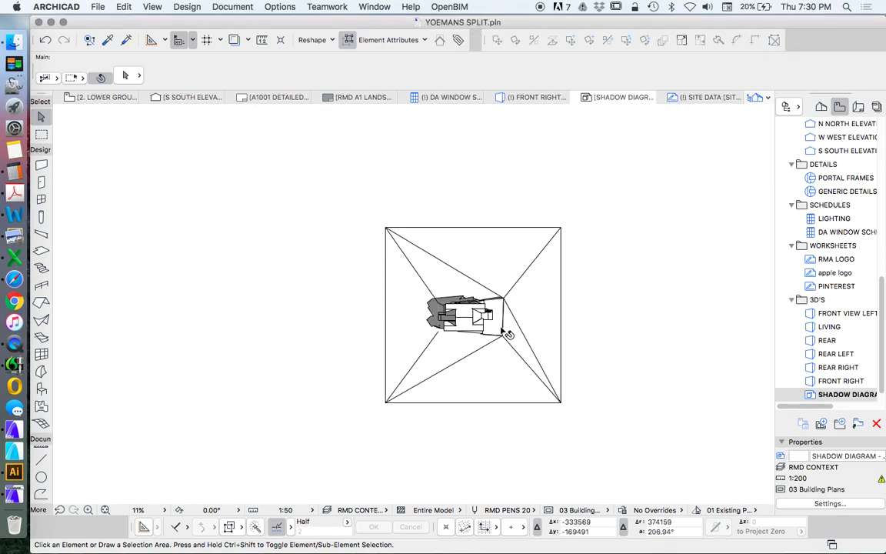
Switch the Navigator to the Project Map and scroll to the 3D Documents folder
{"action": "scroll", "coordinate": [472, 315], "scroll_direction": "up", "scroll_amount": 5}
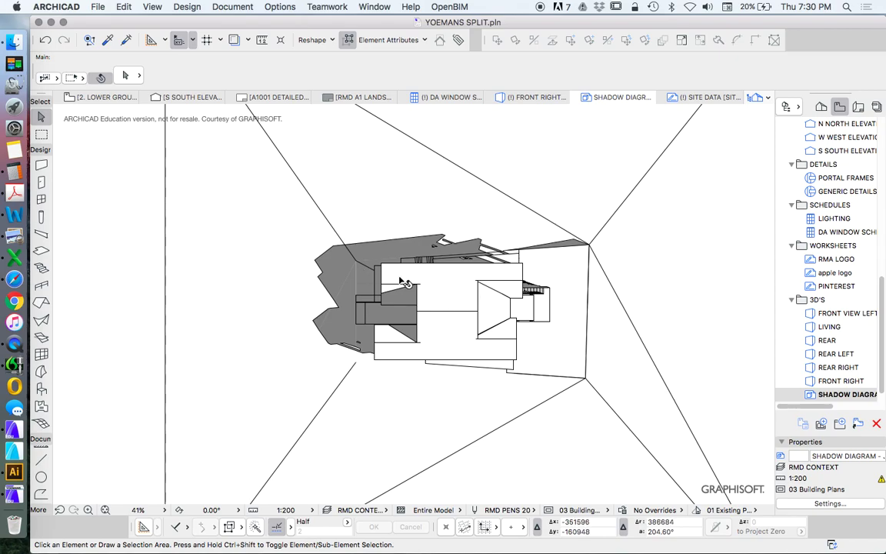
{"action": "scroll", "coordinate": [404, 283], "scroll_direction": "down", "scroll_amount": 2}
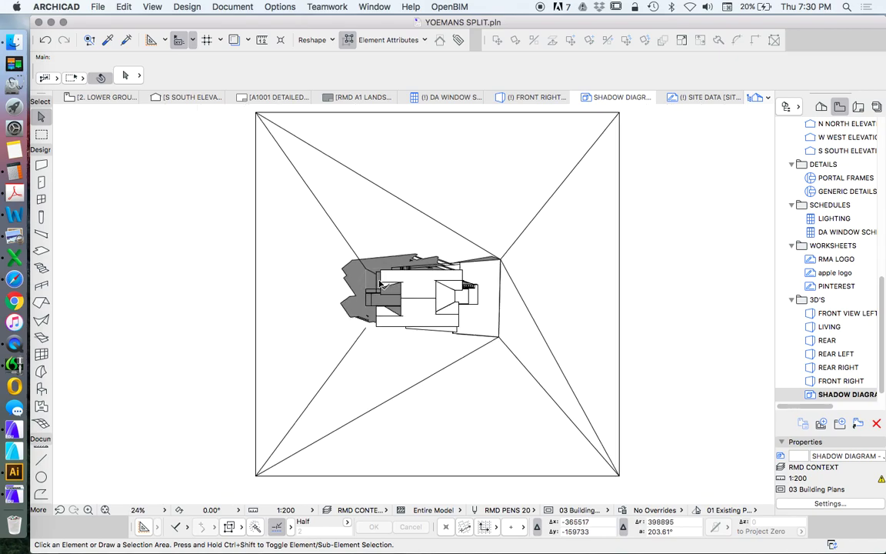
{"action": "left_click", "coordinate": [822, 108]}
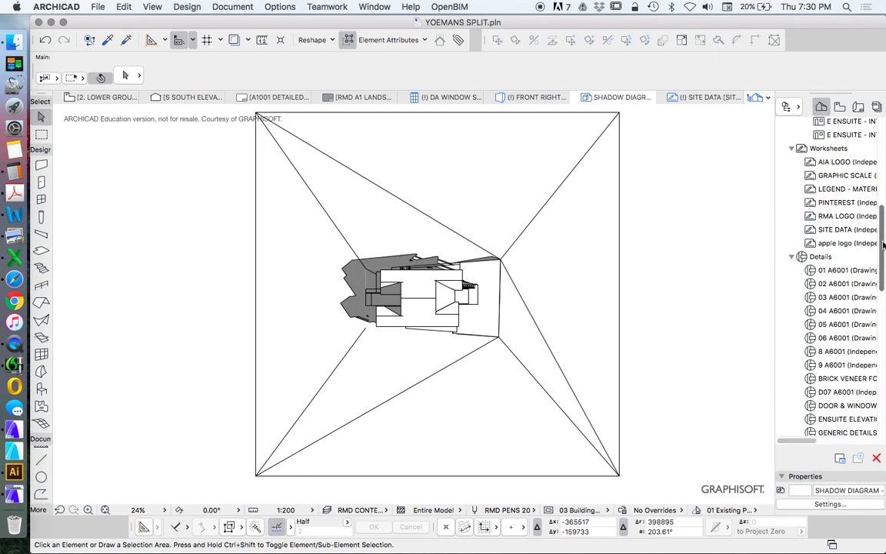
{"action": "left_click_drag", "start_coordinate": [883, 247], "coordinate": [877, 346]}
{"action": "scroll", "coordinate": [877, 344], "scroll_direction": "up", "scroll_amount": 2}
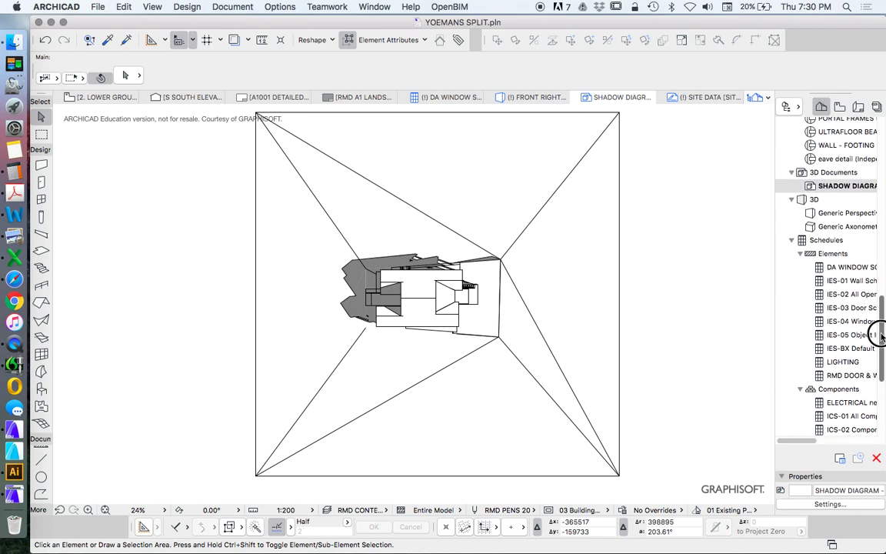
Duplicate the 9AM 3D document with an empty ID, renamed SHADOW DIAGRAM - JUNE 22 - 12 NOON
{"action": "right_click", "coordinate": [833, 192]}
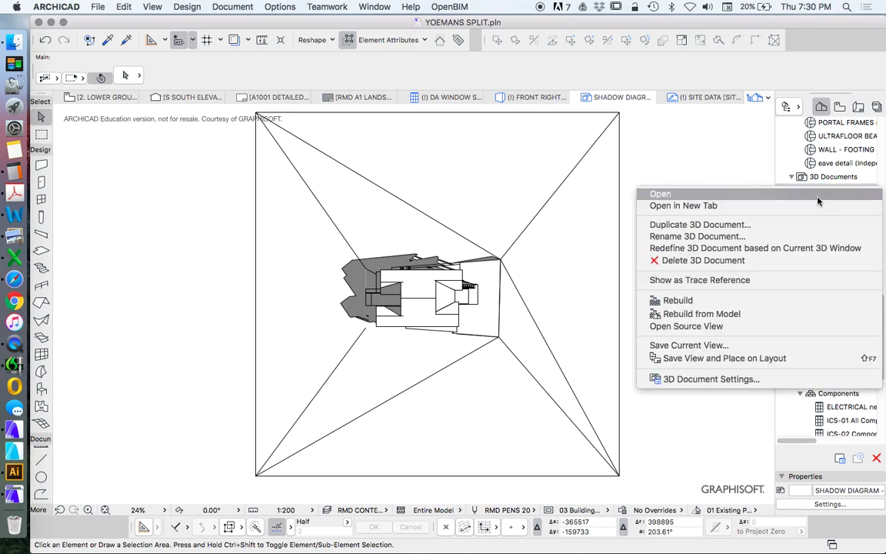
{"action": "left_click", "coordinate": [715, 225]}
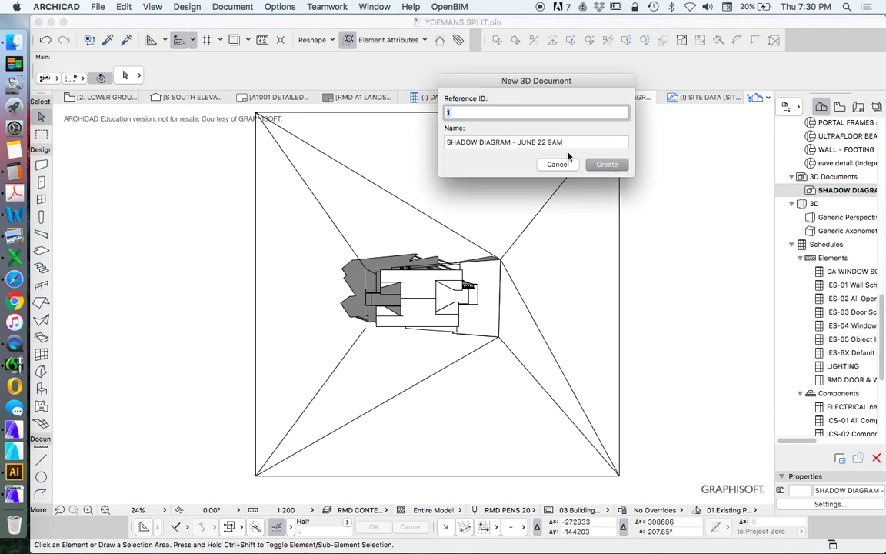
{"action": "key", "text": "BackSpace"}
{"action": "left_click_drag", "start_coordinate": [564, 142], "coordinate": [543, 142]}
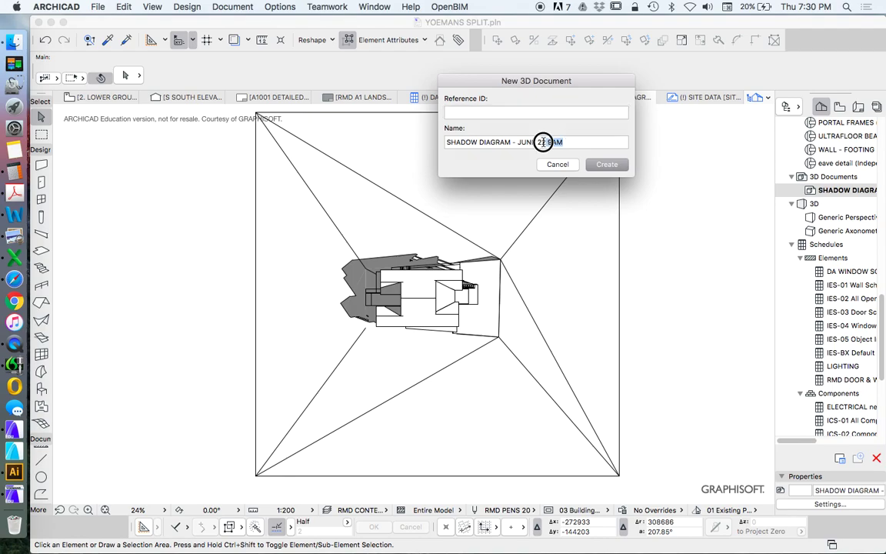
{"action": "type", "text": "2 12"}
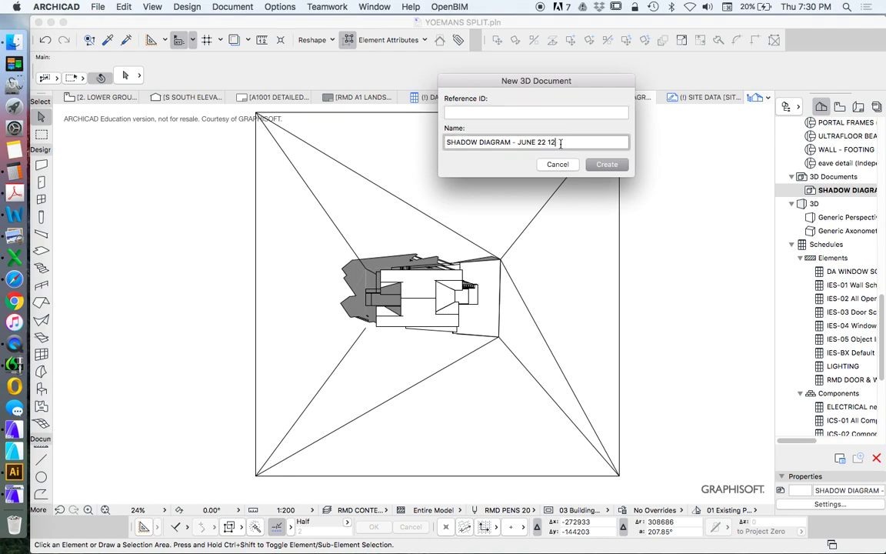
{"action": "type", "text": " NOON"}
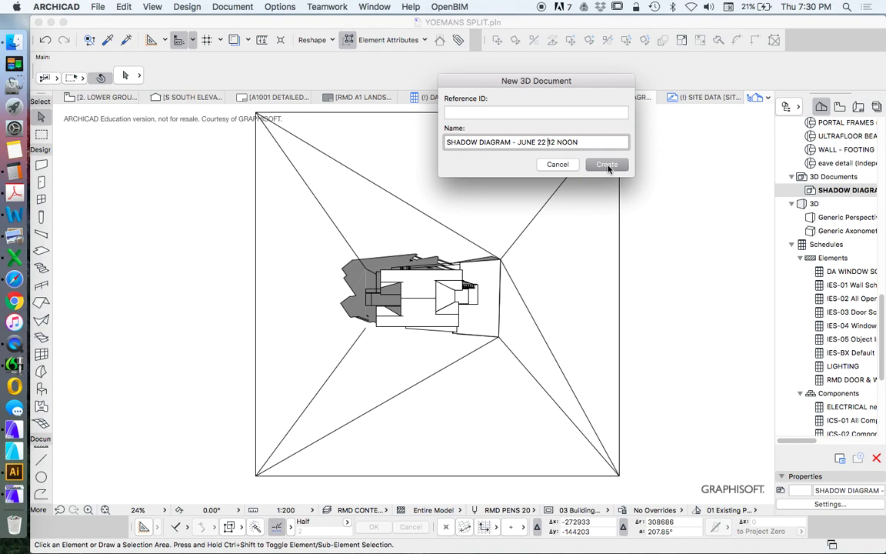
{"action": "type", "text": "-"}
{"action": "left_click", "coordinate": [609, 165]}
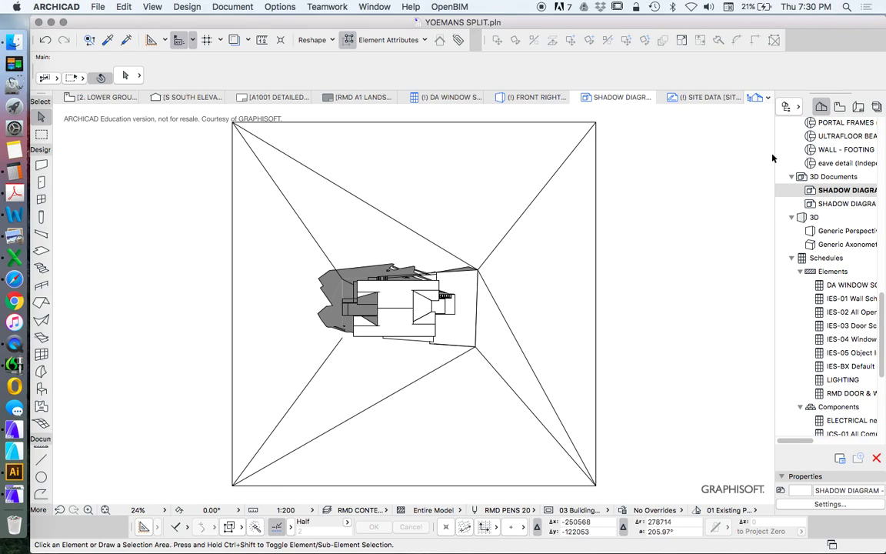
{"action": "left_click_drag", "start_coordinate": [773, 154], "coordinate": [674, 160]}
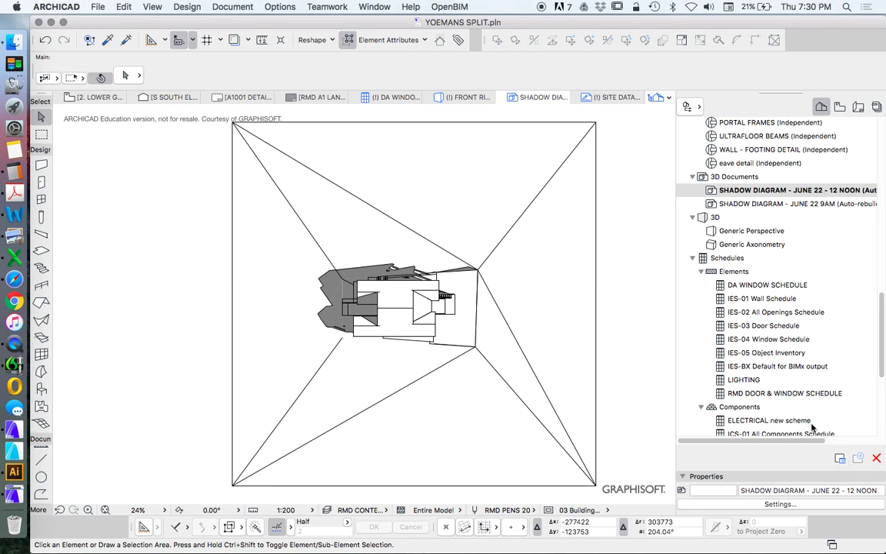
Open 3D Document Settings for SHADOW DIAGRAM - JUNE 22 - 12 NOON from its context menu
{"action": "scroll", "coordinate": [821, 440], "scroll_direction": "right", "scroll_amount": 6}
{"action": "scroll", "coordinate": [822, 440], "scroll_direction": "left", "scroll_amount": 4}
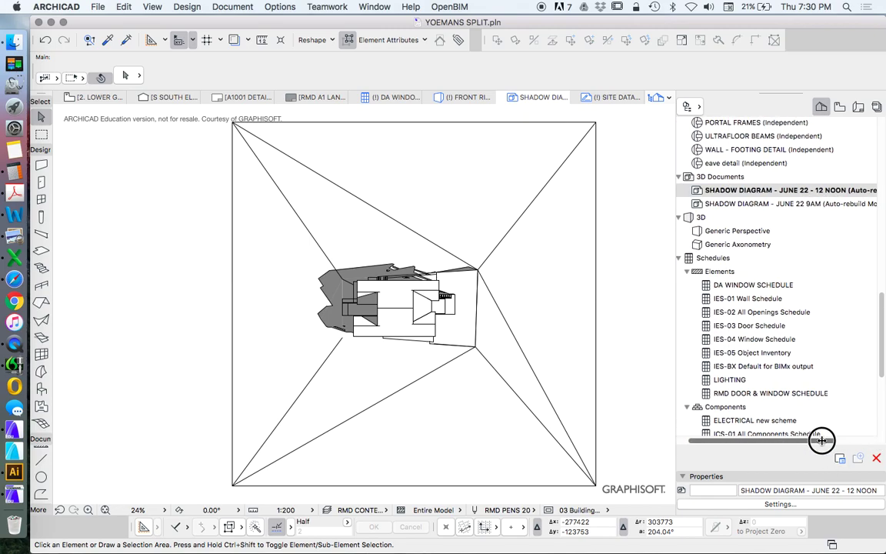
{"action": "scroll", "coordinate": [821, 440], "scroll_direction": "left", "scroll_amount": 3}
{"action": "right_click", "coordinate": [713, 191]}
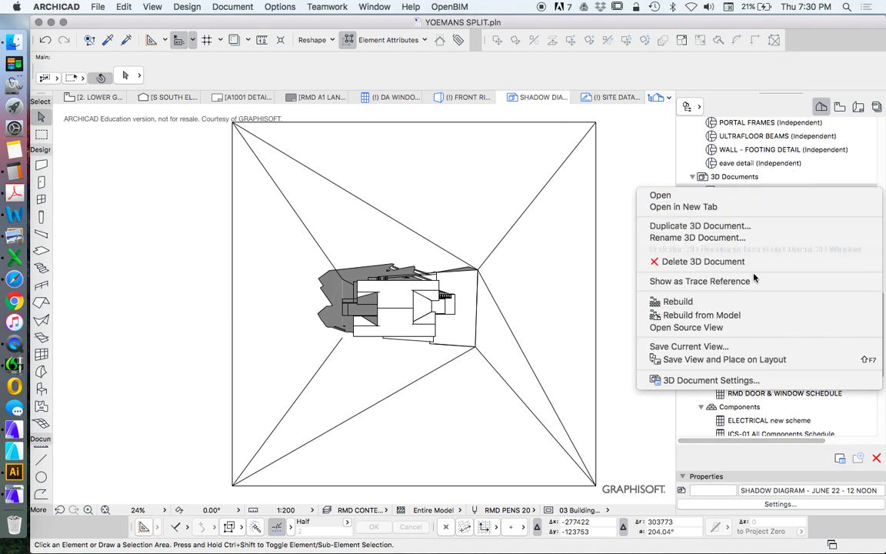
{"action": "left_click", "coordinate": [733, 380]}
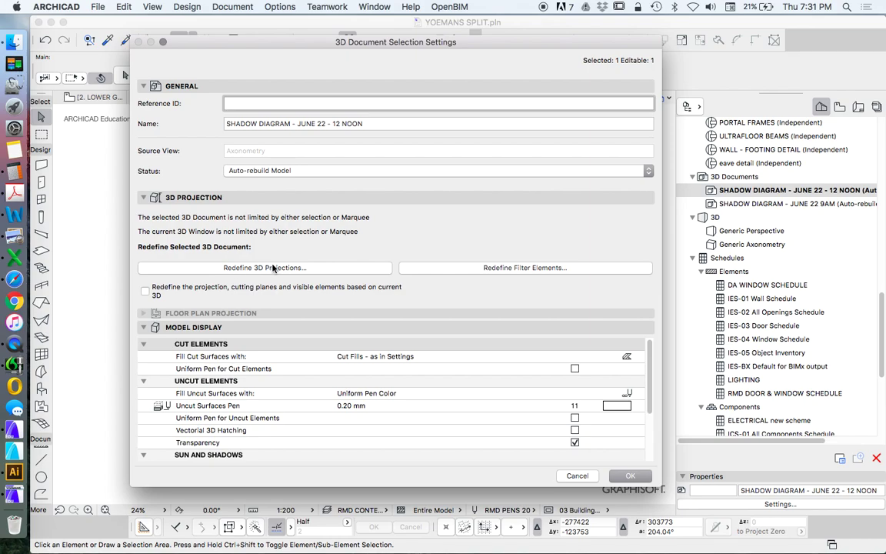
{"action": "left_click", "coordinate": [577, 476]}
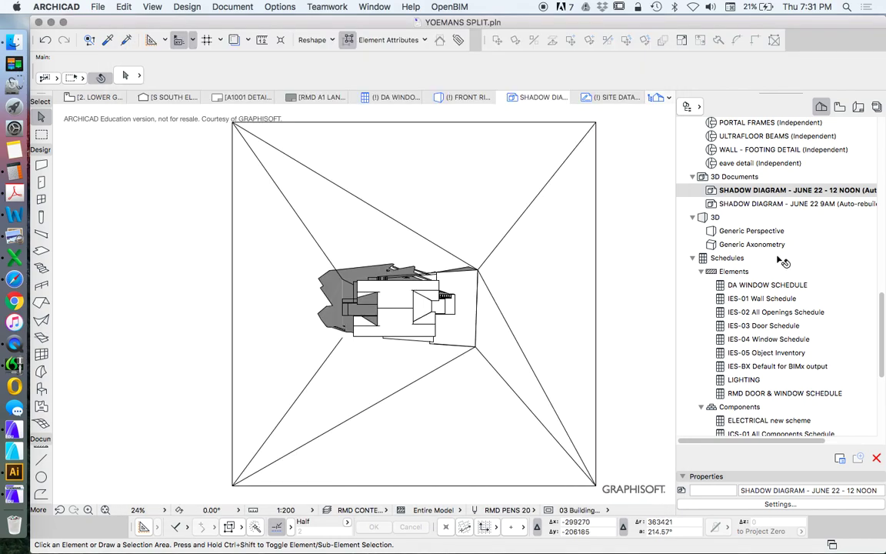
{"action": "right_click", "coordinate": [801, 191]}
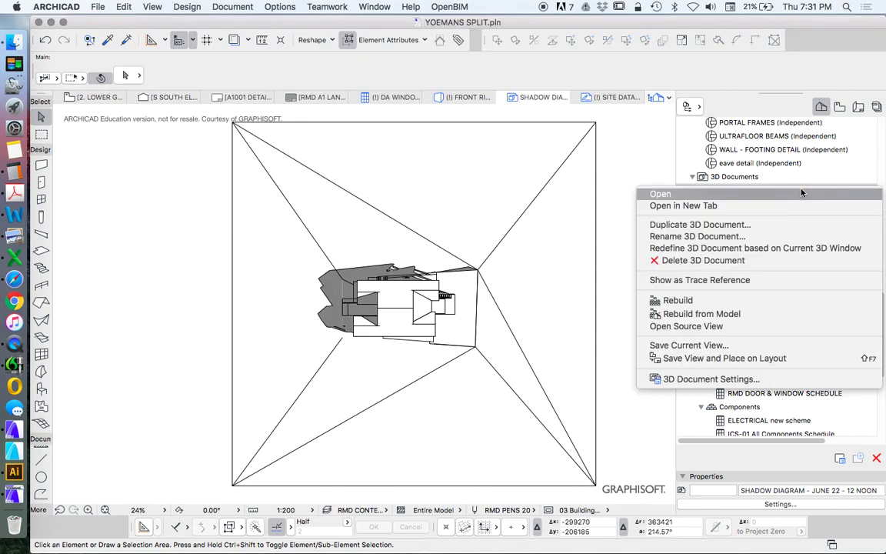
{"action": "left_click", "coordinate": [778, 248]}
{"action": "right_click", "coordinate": [798, 191]}
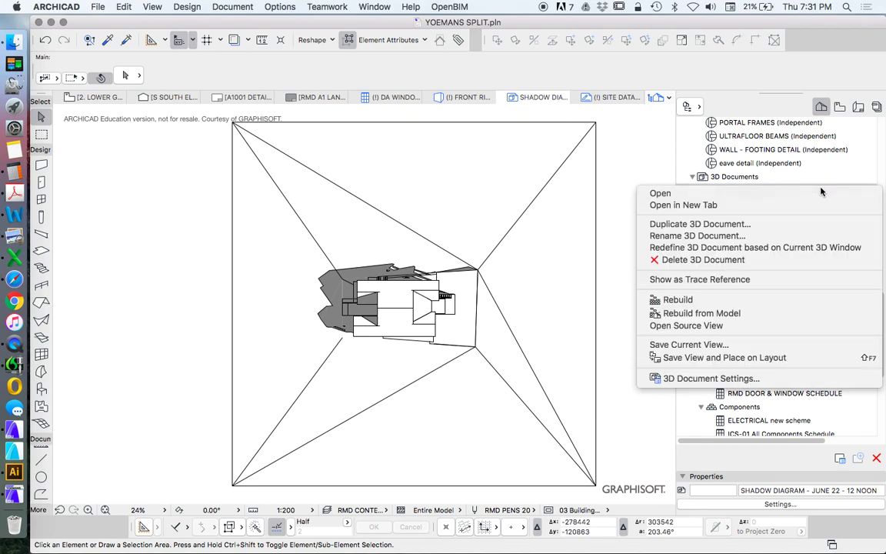
{"action": "left_click", "coordinate": [692, 430]}
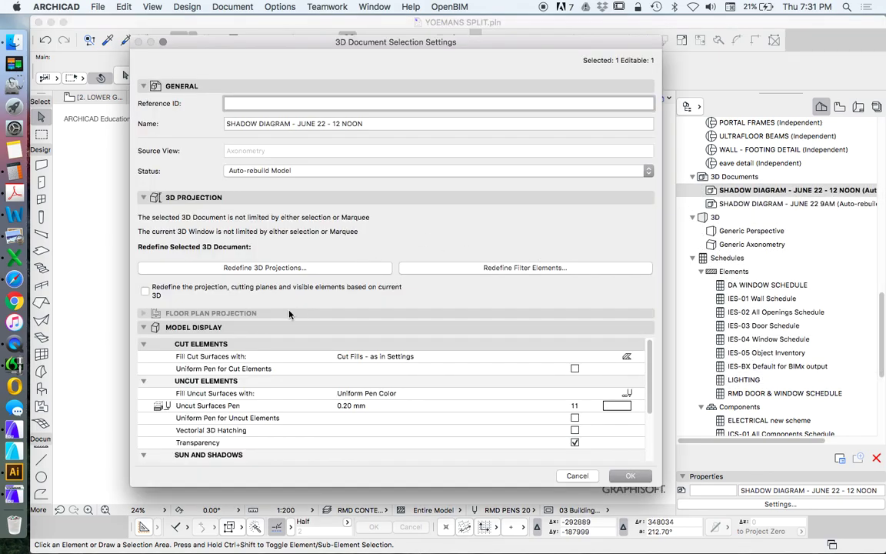
Redefine the 12 NOON document's sun position to 12:00:00 PM on June 22 and apply
{"action": "left_click", "coordinate": [273, 268]}
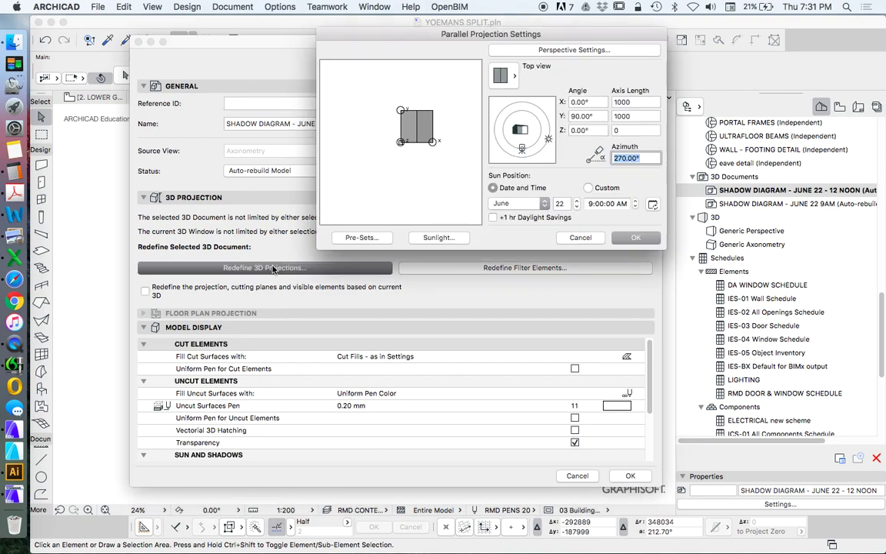
{"action": "left_click", "coordinate": [594, 204]}
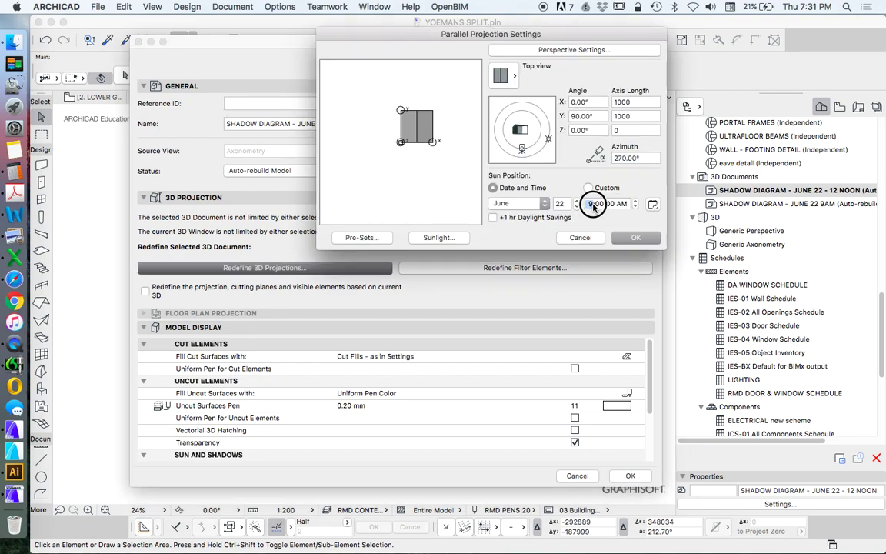
{"action": "type", "text": "12"}
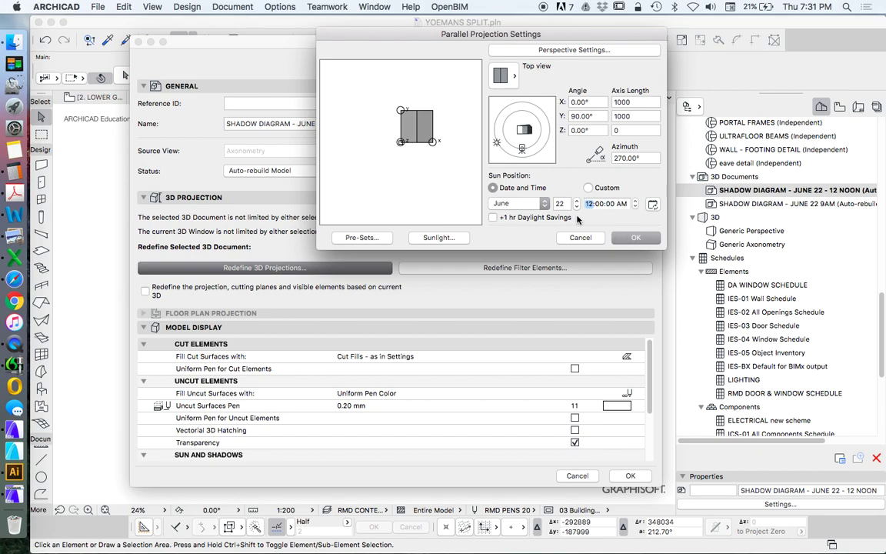
{"action": "left_click", "coordinate": [621, 204]}
{"action": "left_click", "coordinate": [636, 203]}
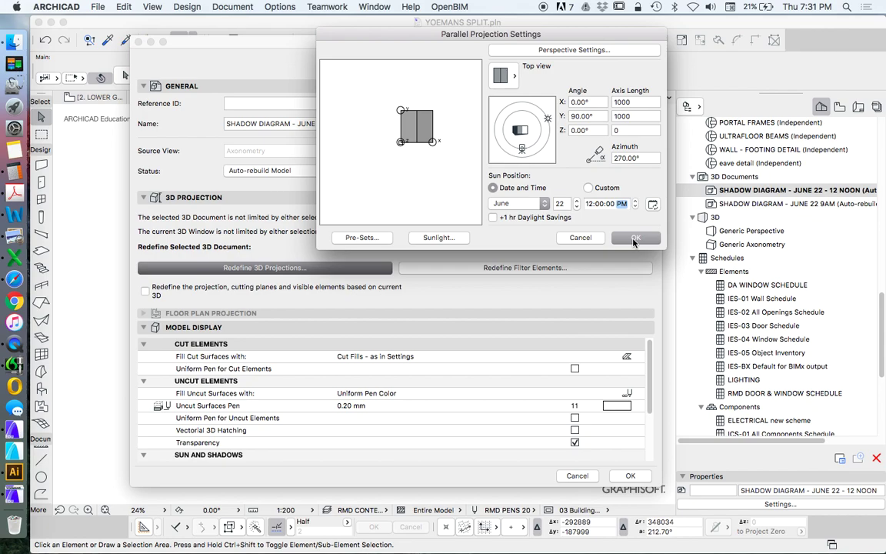
{"action": "left_click", "coordinate": [634, 239]}
{"action": "left_click", "coordinate": [627, 474]}
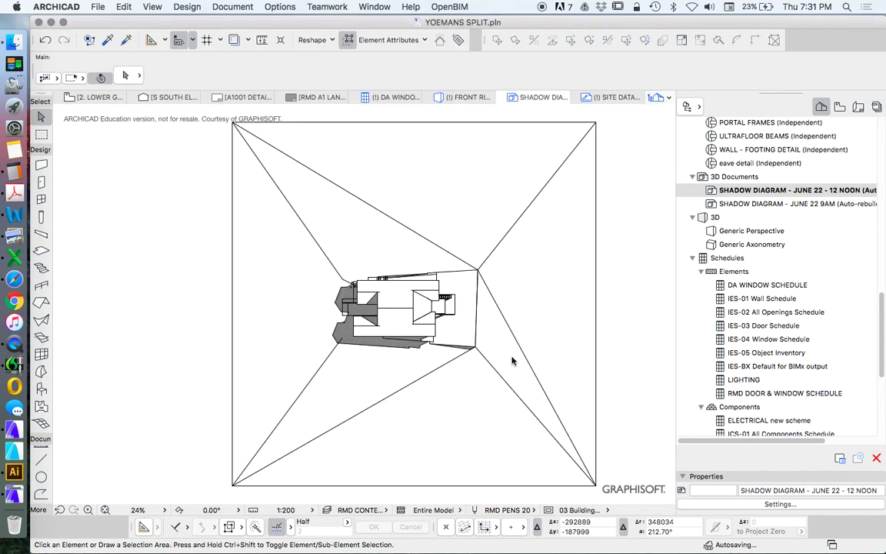
{"action": "left_click", "coordinate": [841, 106]}
Save the 12 NOON diagram as a view in the 3D'S folder, then reopen the 9AM document
{"action": "right_click", "coordinate": [692, 300]}
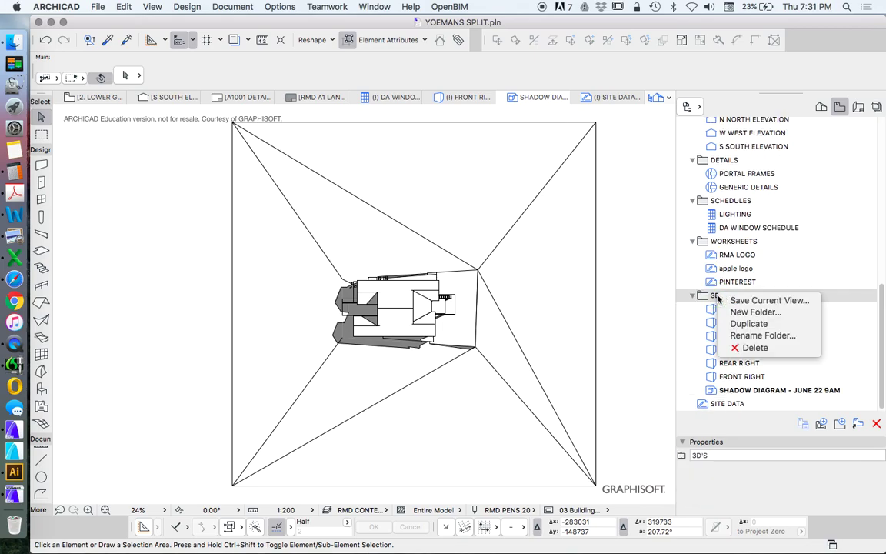
{"action": "left_click", "coordinate": [710, 300]}
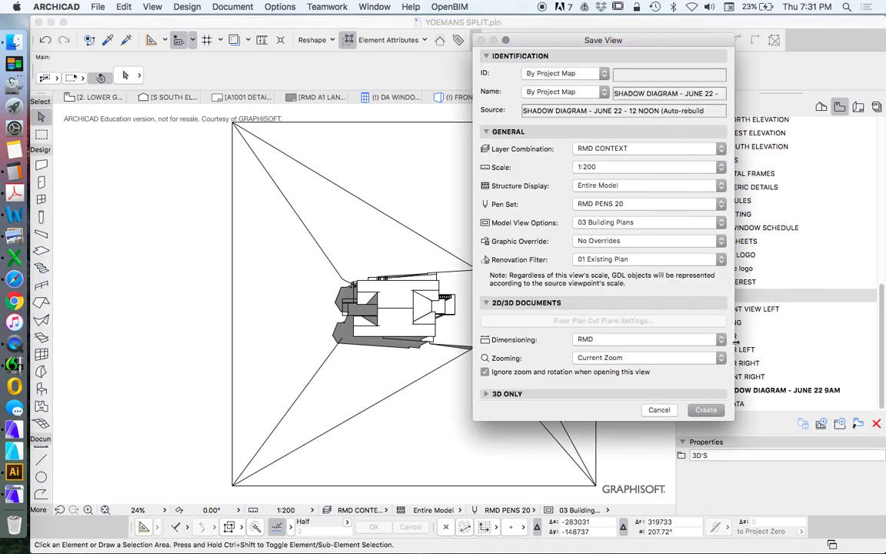
{"action": "left_click", "coordinate": [706, 410]}
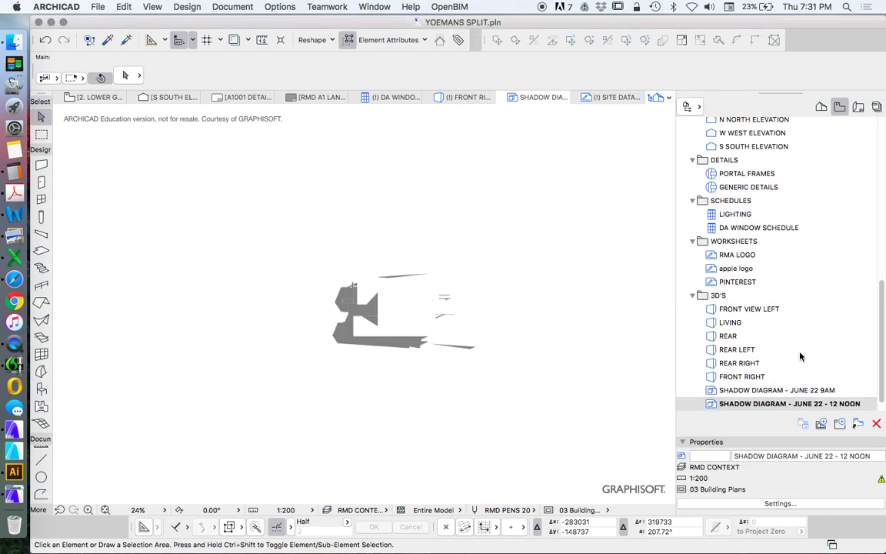
{"action": "left_click", "coordinate": [821, 106]}
{"action": "double_click", "coordinate": [820, 203]}
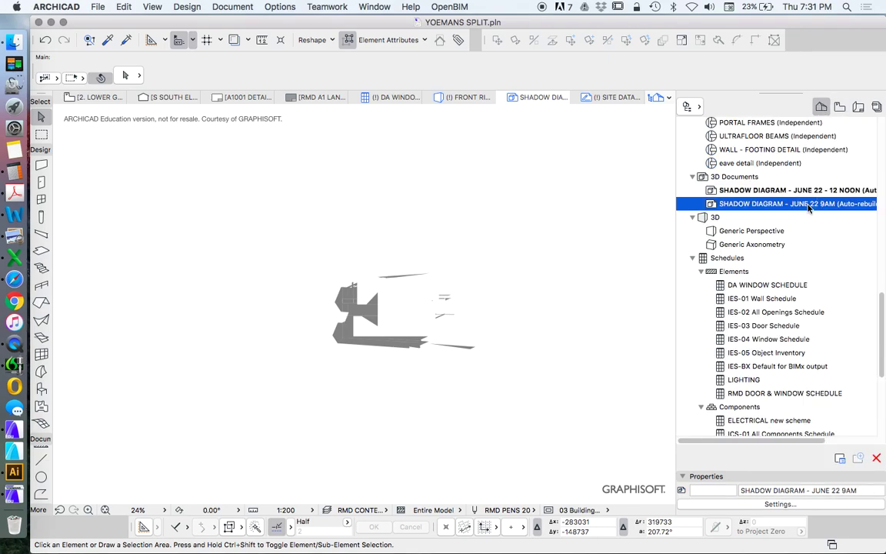
Duplicate the 9AM document as a new 3D document named SHADOW DIAGRAM - JUNE 22 3PM
{"action": "right_click", "coordinate": [735, 203]}
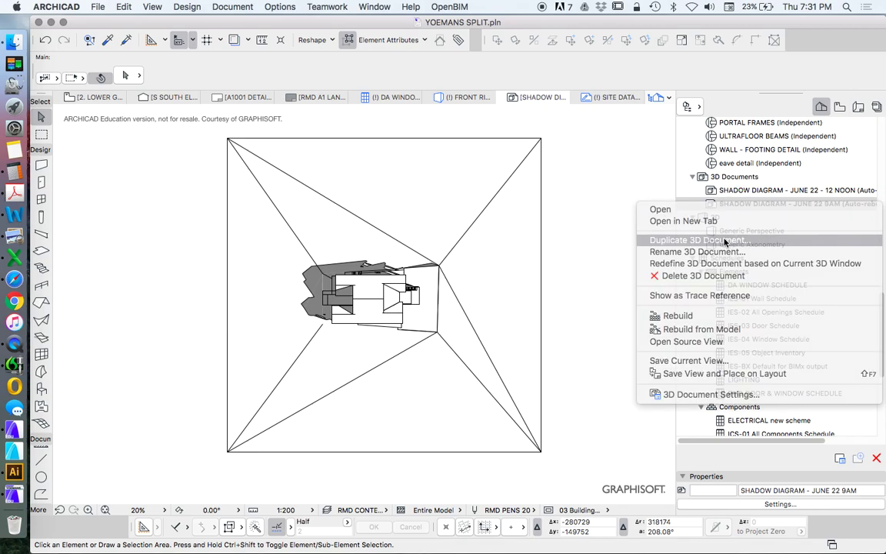
{"action": "left_click", "coordinate": [725, 241]}
{"action": "left_click", "coordinate": [555, 141]}
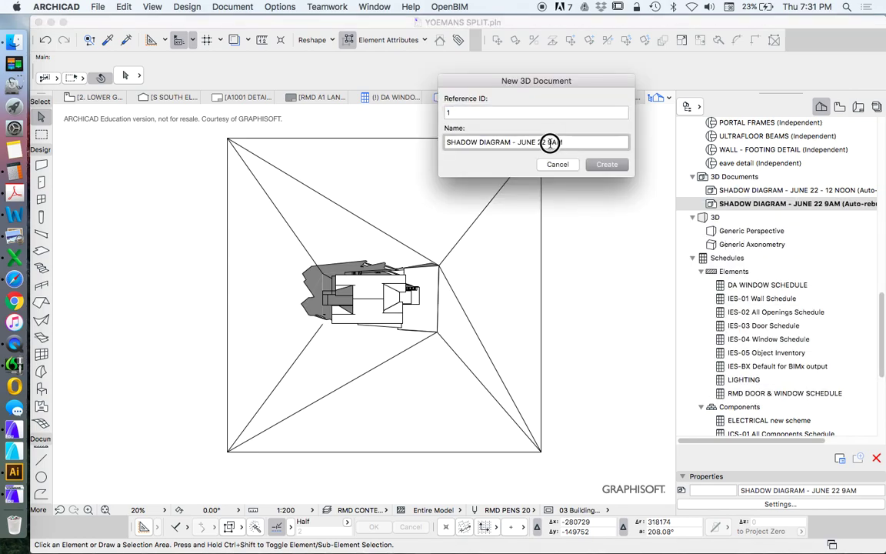
{"action": "left_click", "coordinate": [558, 142]}
{"action": "key", "text": "BackSpace"}
{"action": "type", "text": "3P"}
{"action": "left_click", "coordinate": [607, 164]}
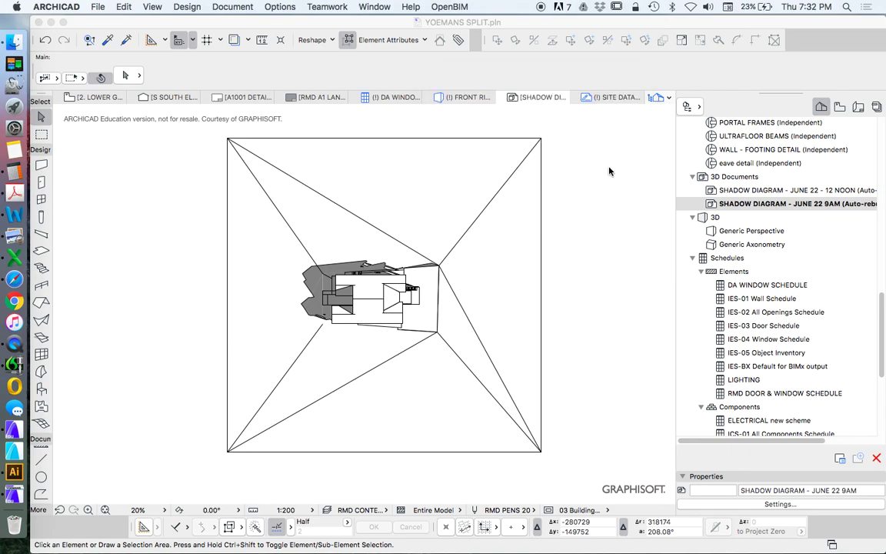
Try redefining the 3PM document from the current 3D window, then dismiss the warning unchanged
{"action": "right_click", "coordinate": [801, 192]}
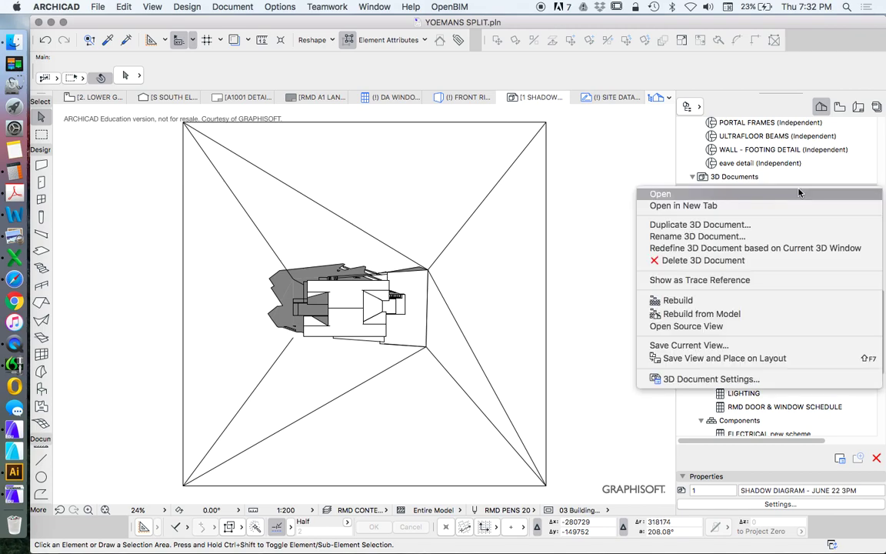
{"action": "left_click", "coordinate": [754, 248]}
{"action": "left_click", "coordinate": [295, 216]}
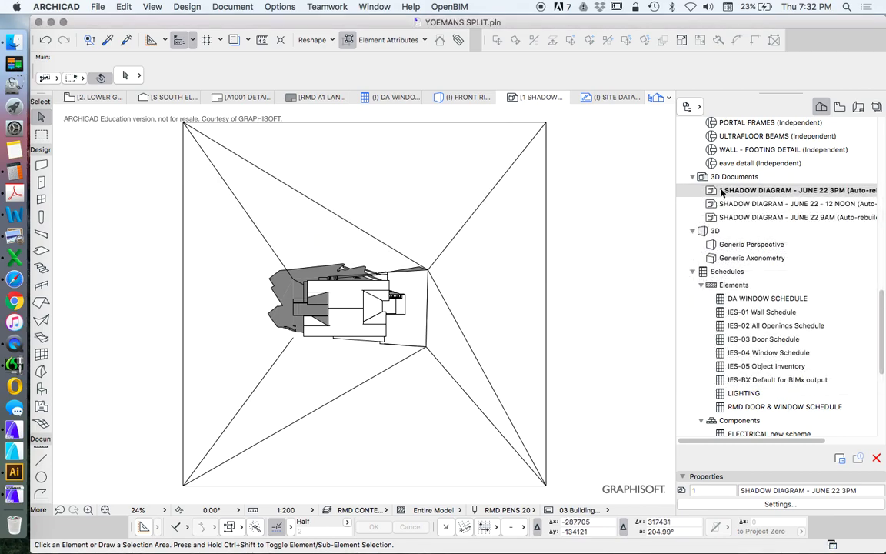
Set the 3PM document's sun time to 3:00 PM and apply the settings
{"action": "right_click", "coordinate": [800, 192]}
{"action": "left_click", "coordinate": [696, 379]}
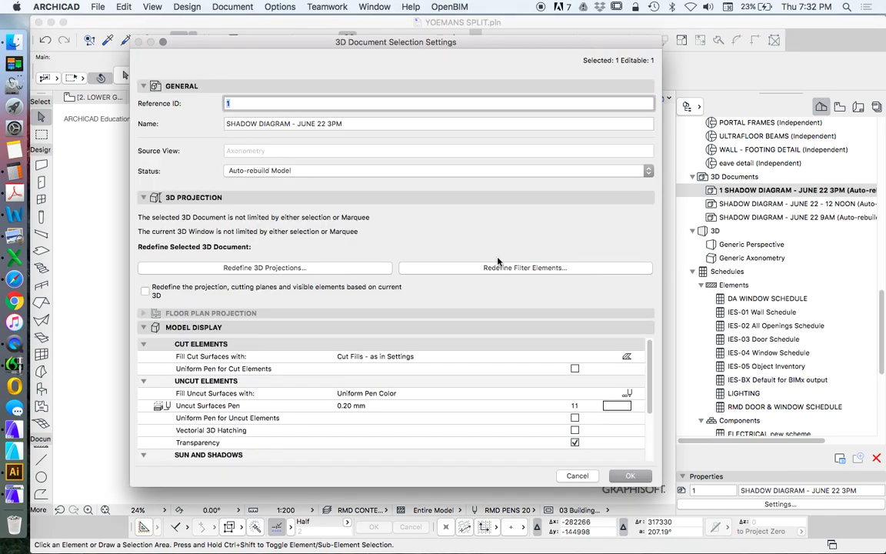
{"action": "left_click", "coordinate": [228, 266]}
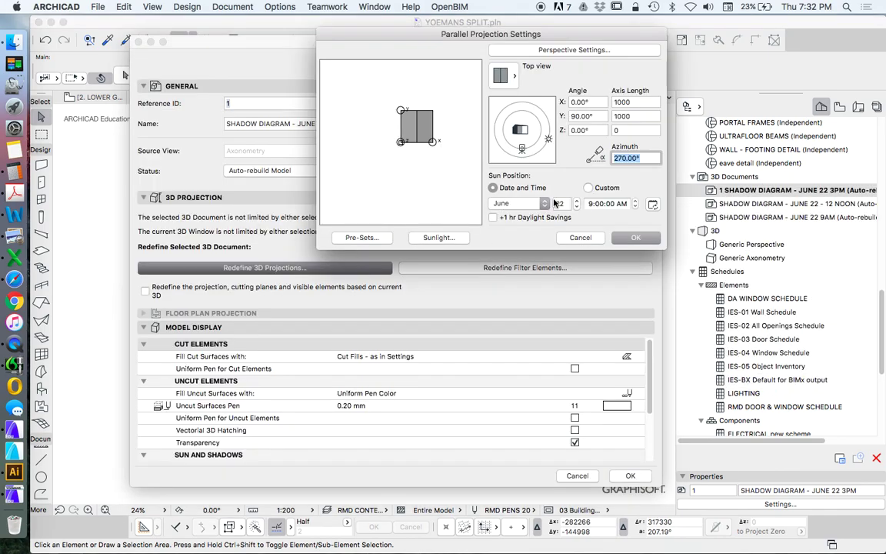
{"action": "left_click", "coordinate": [592, 205]}
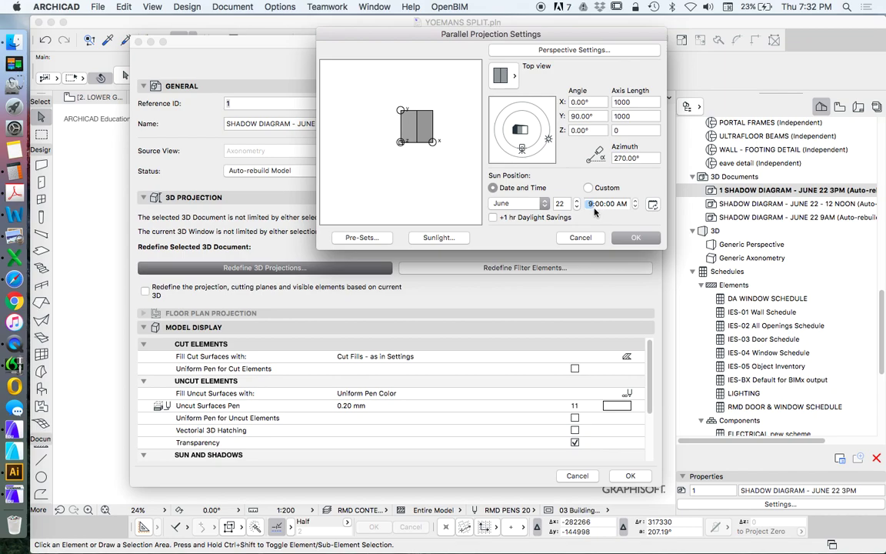
{"action": "type", "text": "3"}
{"action": "left_click", "coordinate": [620, 204]}
{"action": "left_click", "coordinate": [637, 204]}
{"action": "left_click", "coordinate": [634, 240]}
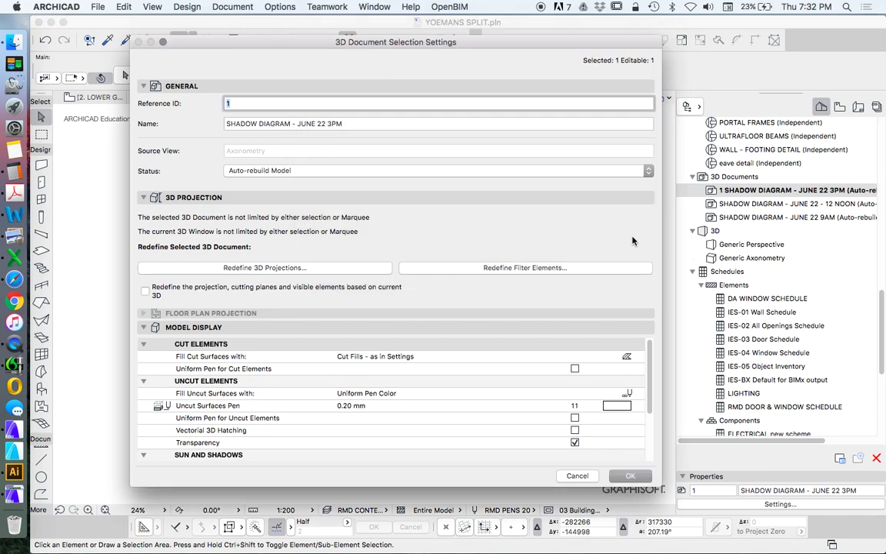
{"action": "left_click", "coordinate": [631, 476]}
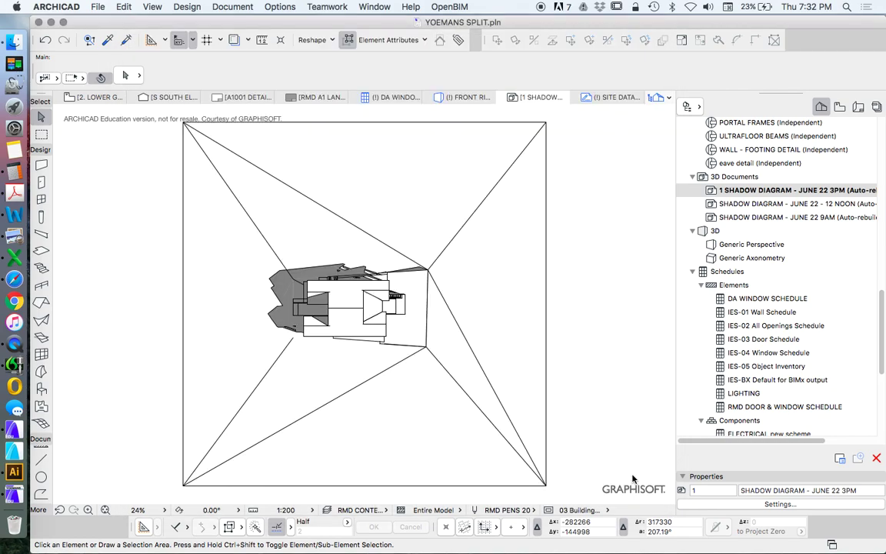
{"action": "left_click", "coordinate": [840, 106]}
Save the 3PM diagram as a view in 3D'S with no ID and a custom name
{"action": "scroll", "coordinate": [793, 277], "scroll_direction": "down", "scroll_amount": 1}
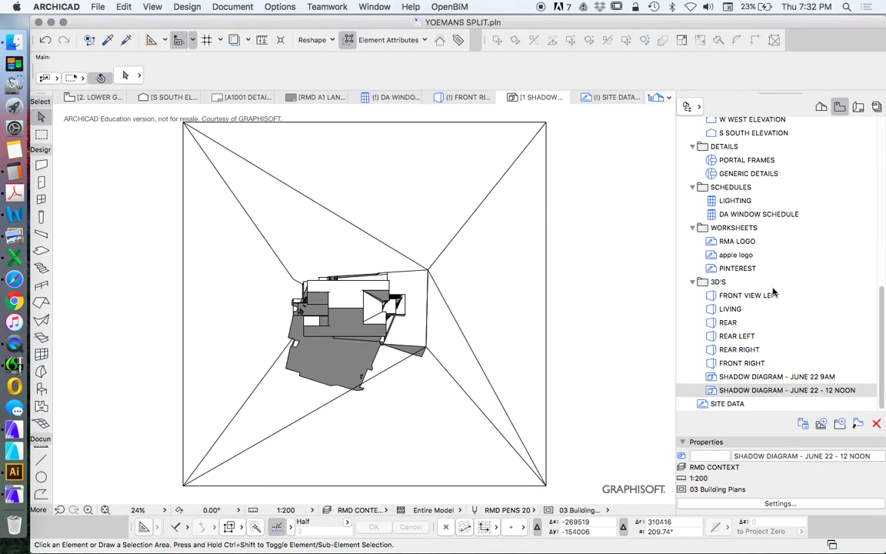
{"action": "right_click", "coordinate": [723, 289]}
{"action": "left_click", "coordinate": [716, 288]}
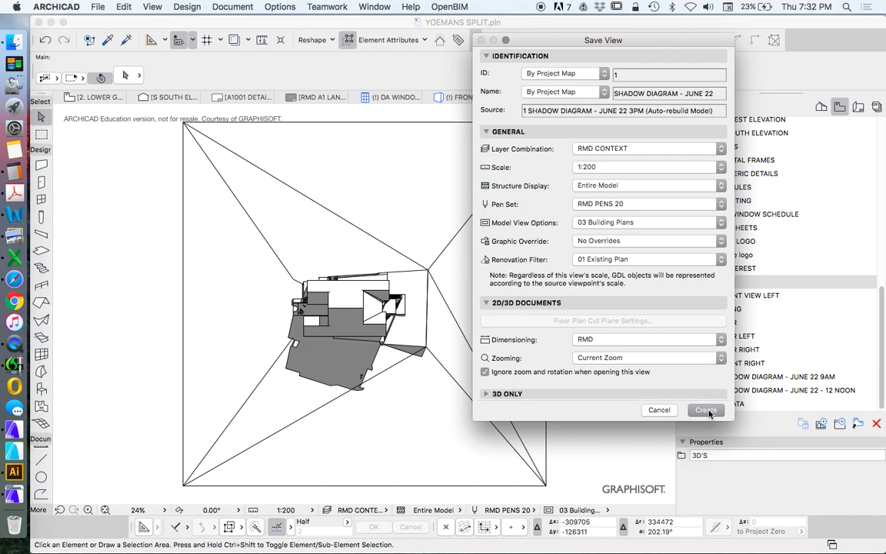
{"action": "left_click", "coordinate": [569, 73]}
{"action": "left_click", "coordinate": [572, 83]}
{"action": "left_click", "coordinate": [574, 92]}
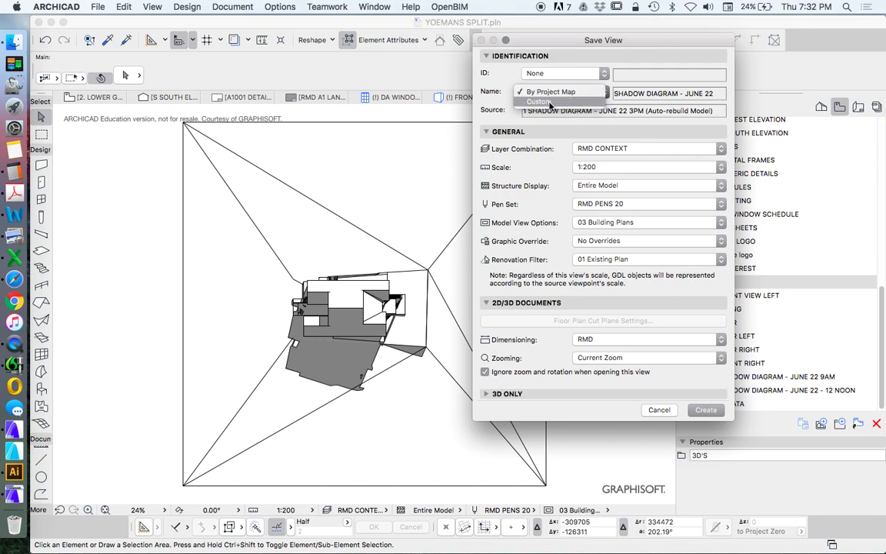
{"action": "left_click", "coordinate": [550, 102]}
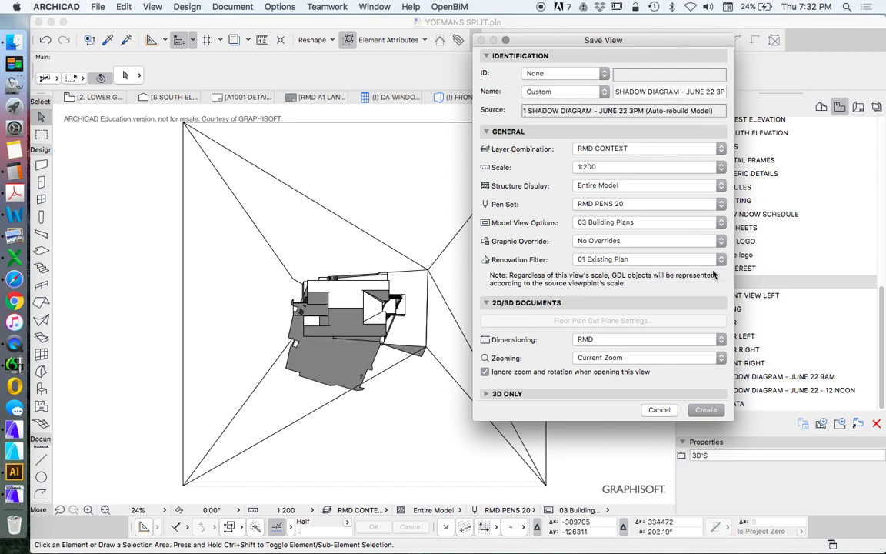
{"action": "left_click", "coordinate": [705, 410]}
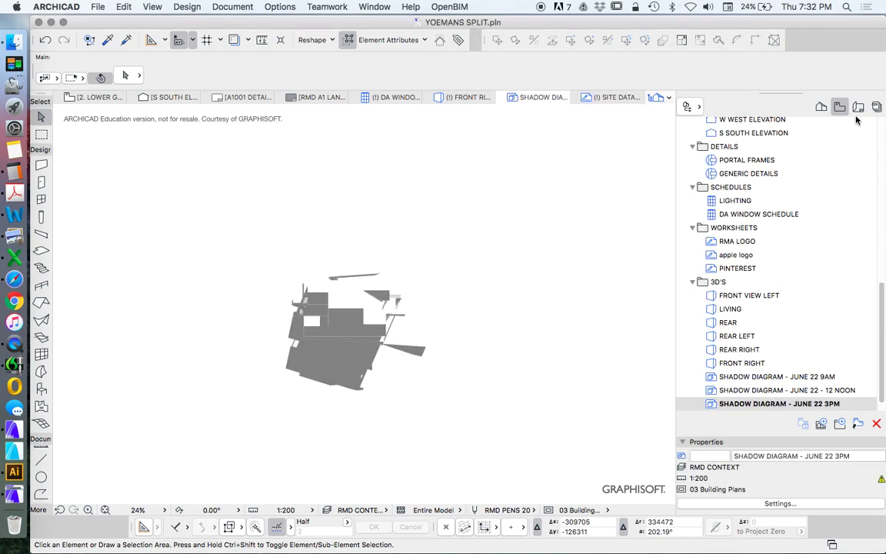
Open the saved 9AM, 12 NOON and 3PM views to check each one
{"action": "double_click", "coordinate": [781, 376]}
{"action": "double_click", "coordinate": [787, 390]}
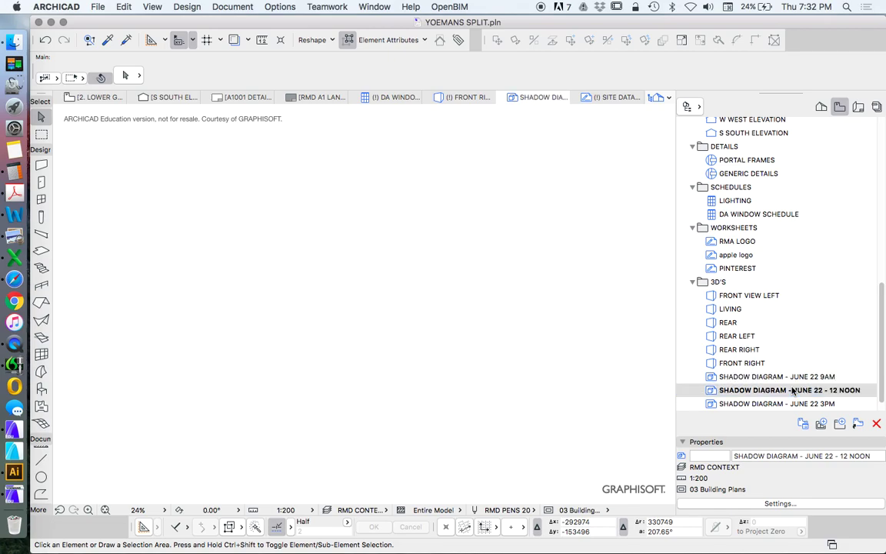
{"action": "scroll", "coordinate": [382, 389], "scroll_direction": "down", "scroll_amount": 3}
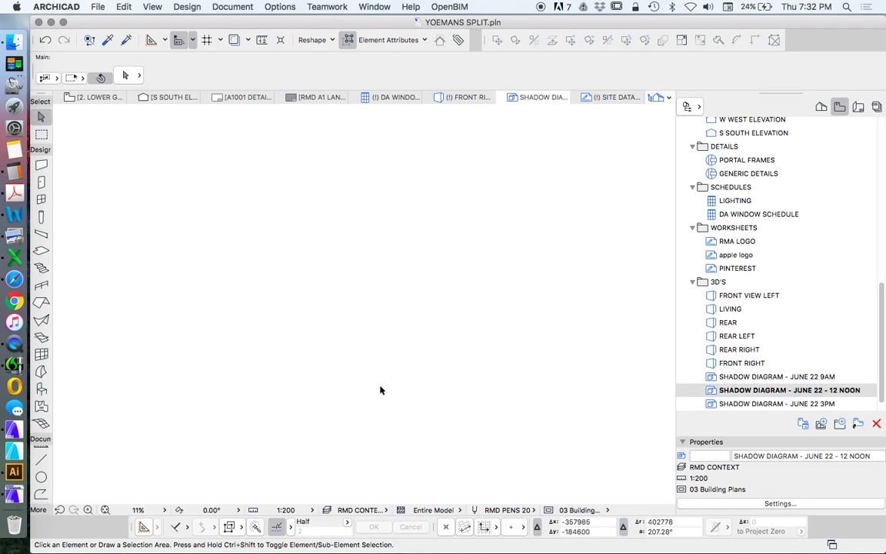
{"action": "double_click", "coordinate": [786, 403]}
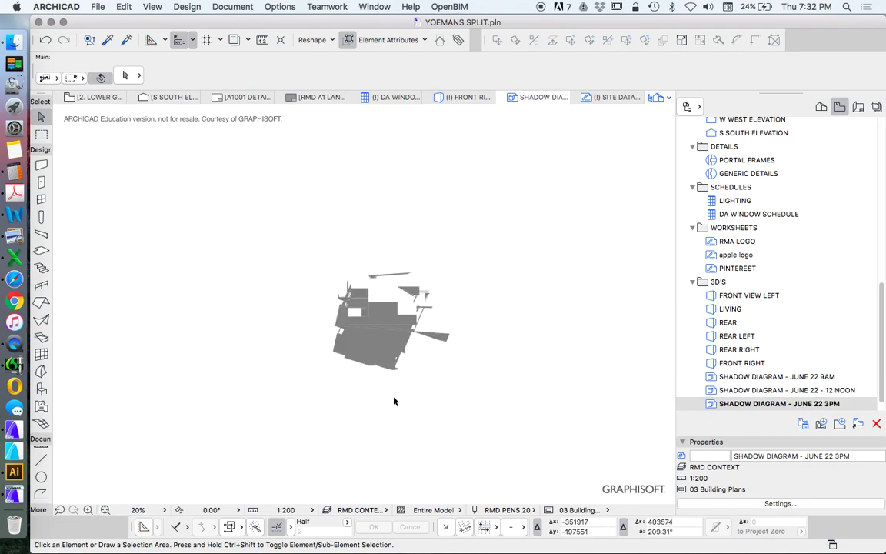